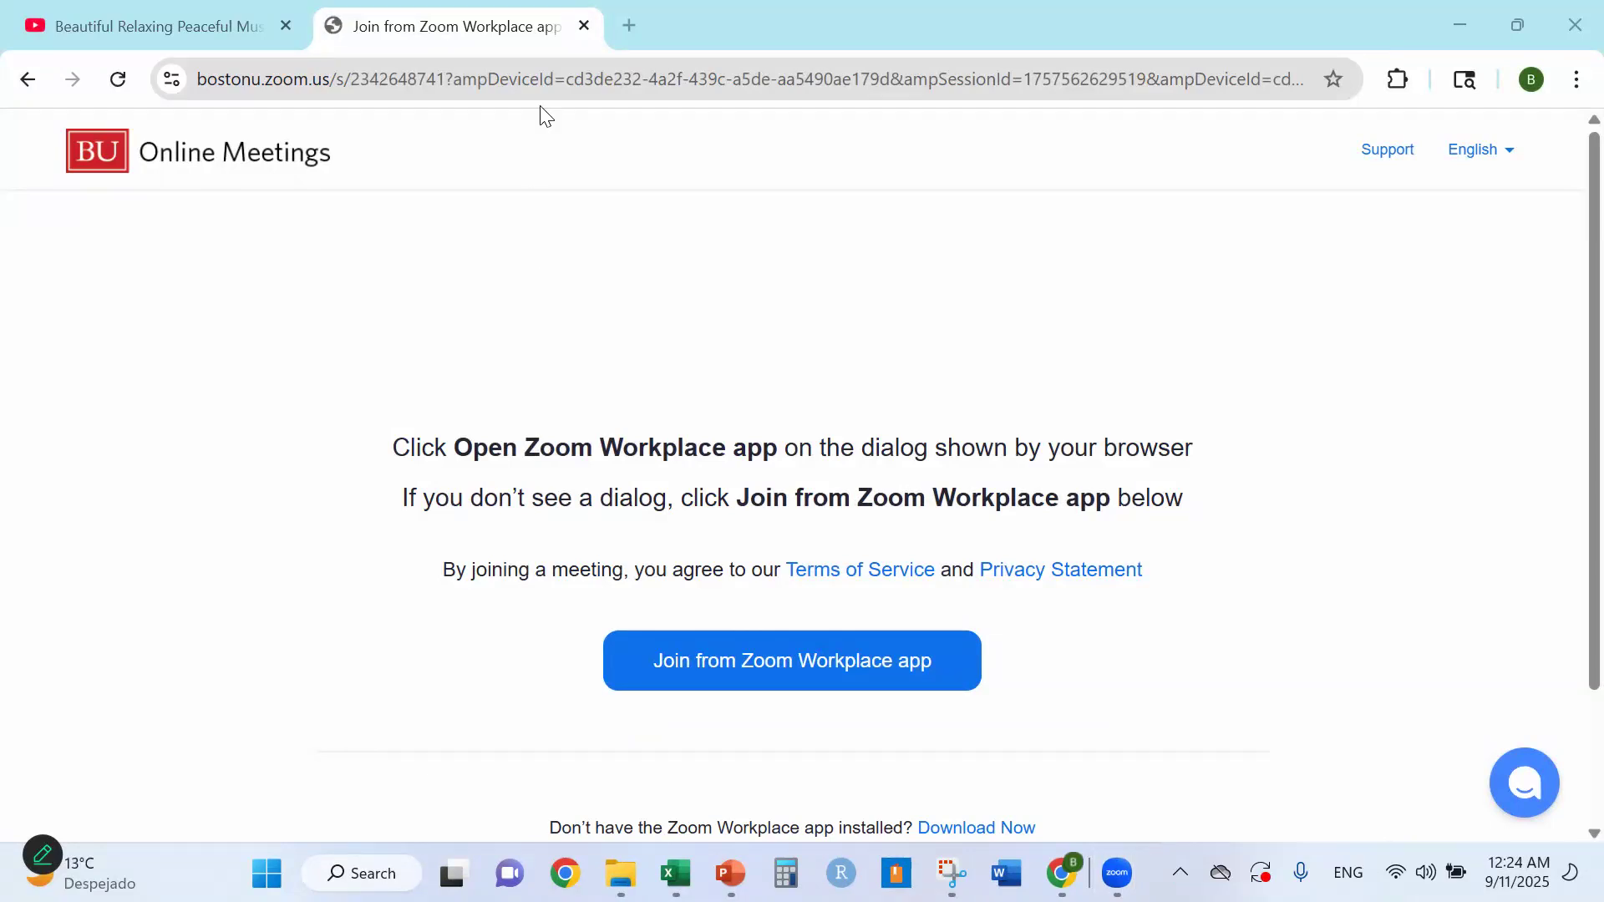
Go to frame.nutanix.com/questrom and sign in with BU Login
{"action": "left_click", "coordinate": [547, 84]}
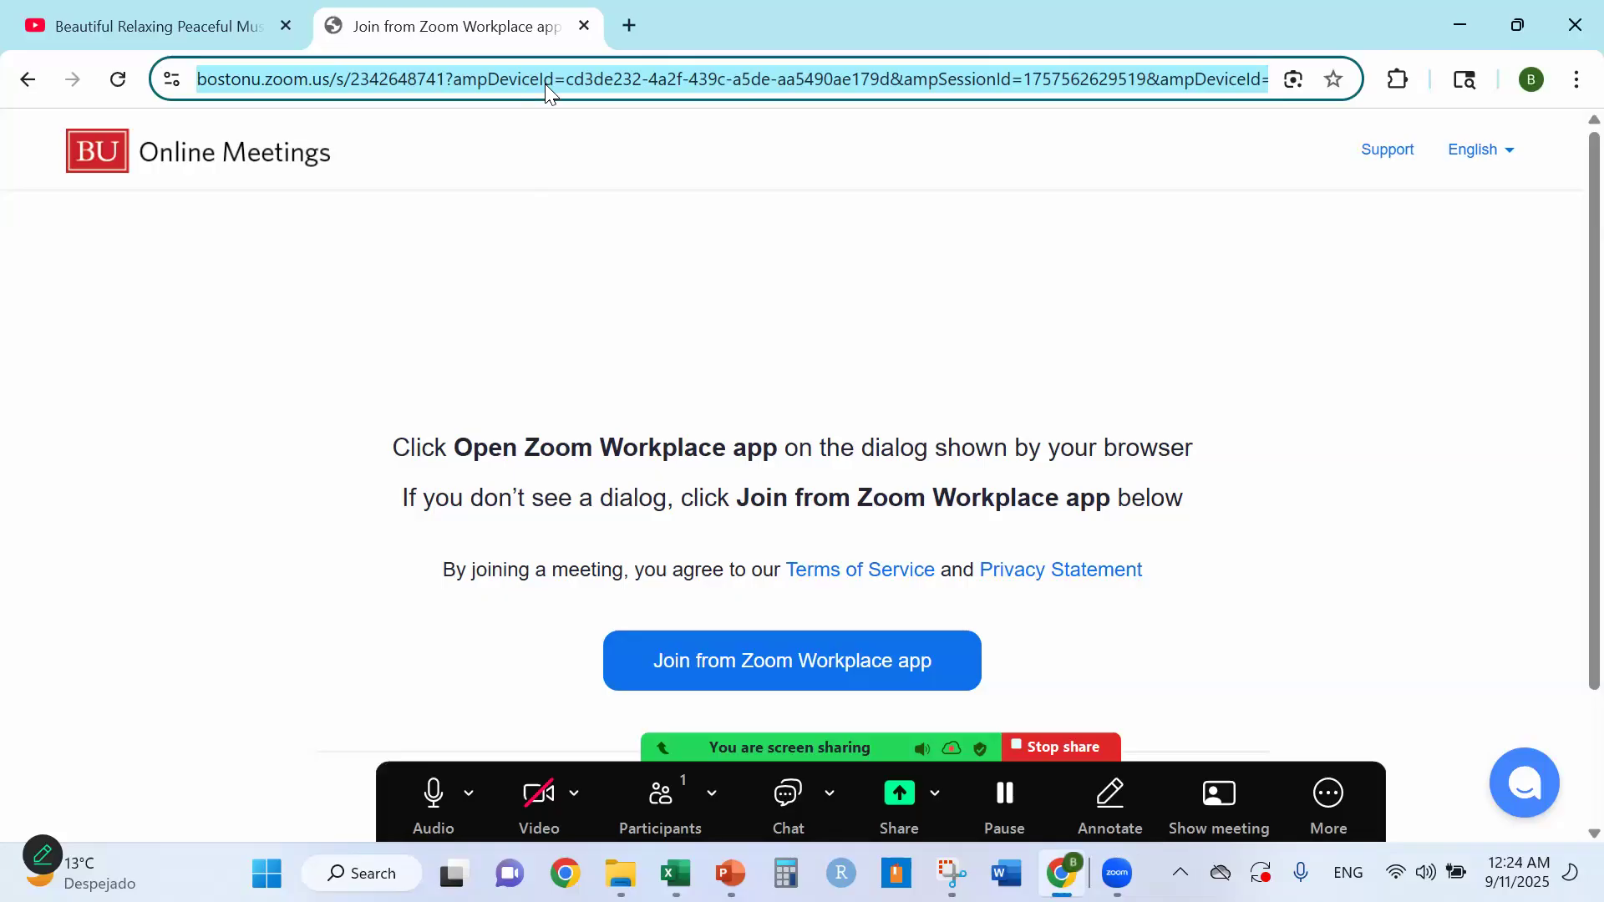
{"action": "type", "text": "frame"}
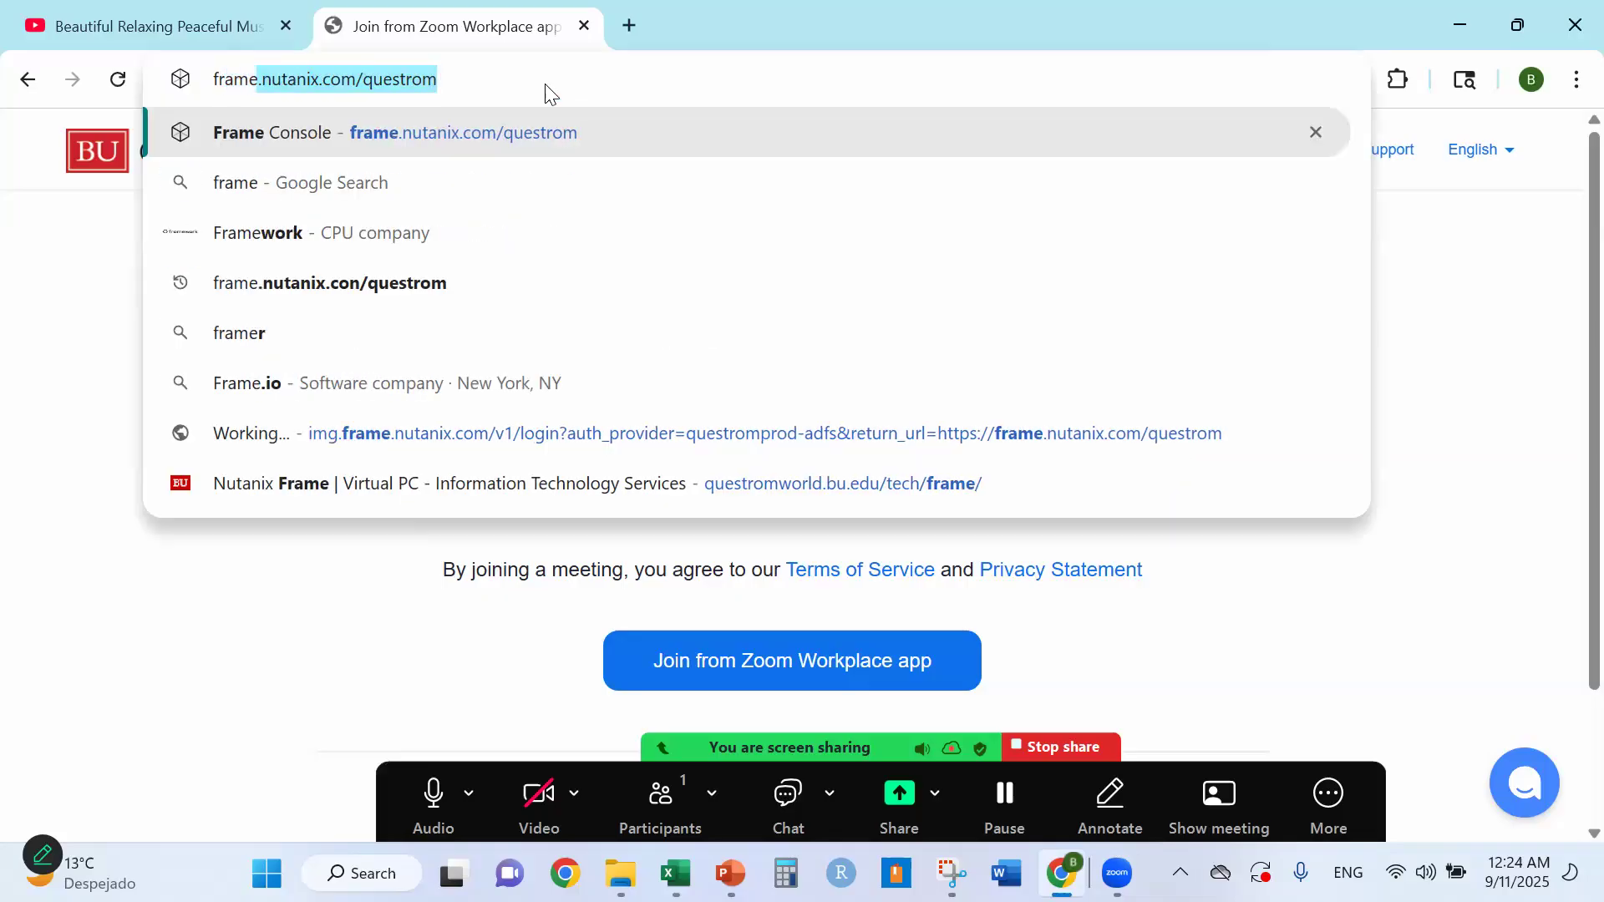
{"action": "key", "text": "Return"}
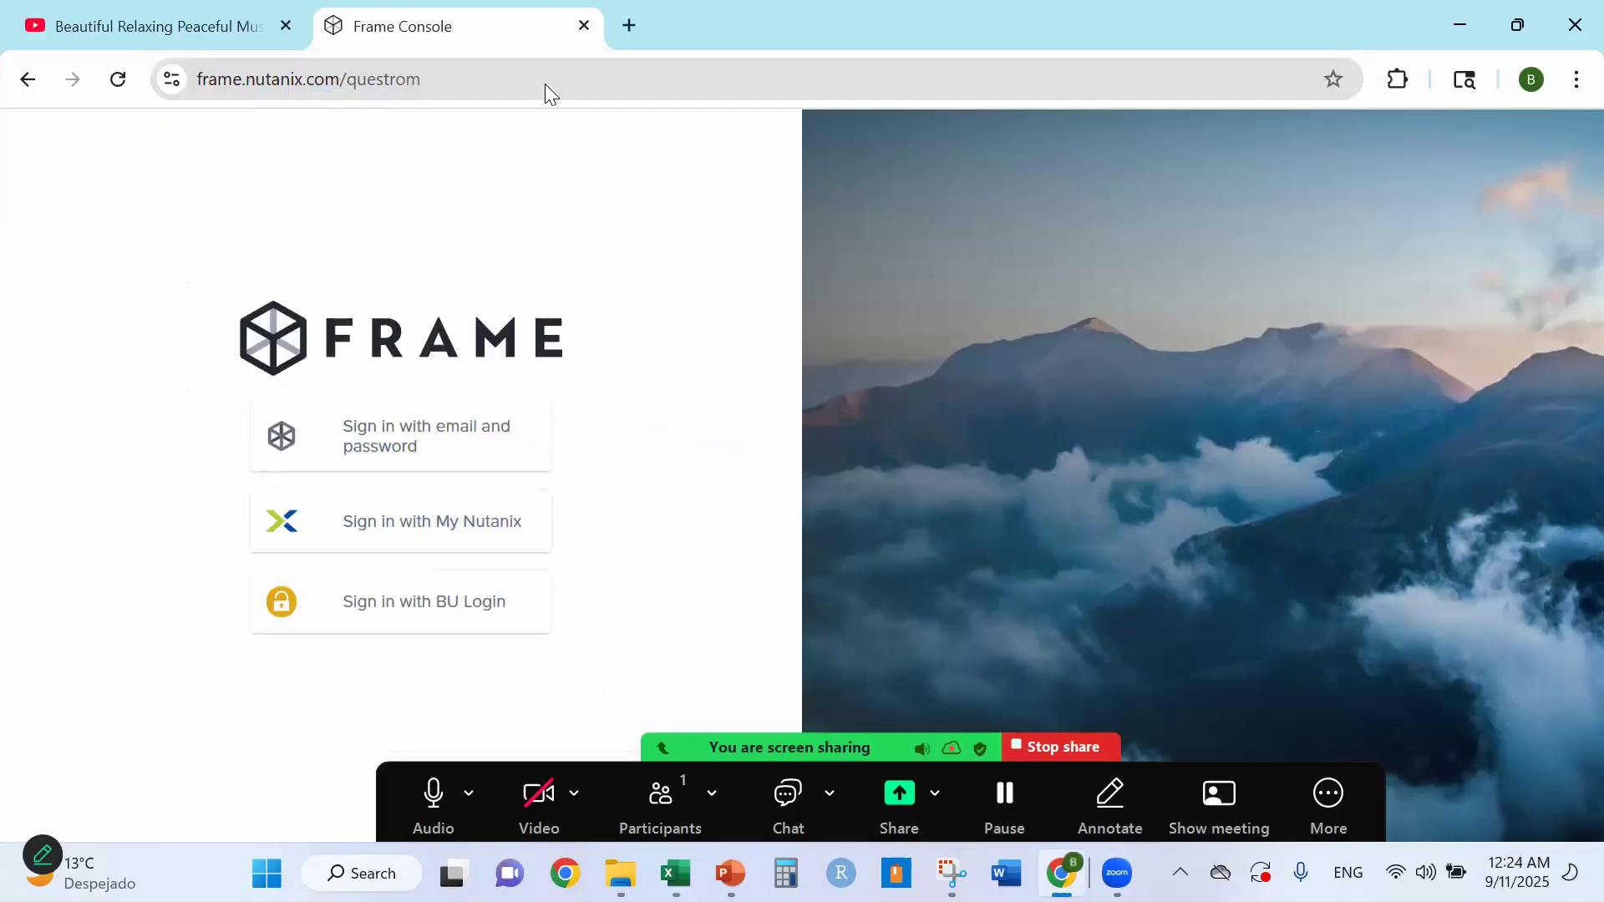
{"action": "left_click", "coordinate": [409, 616]}
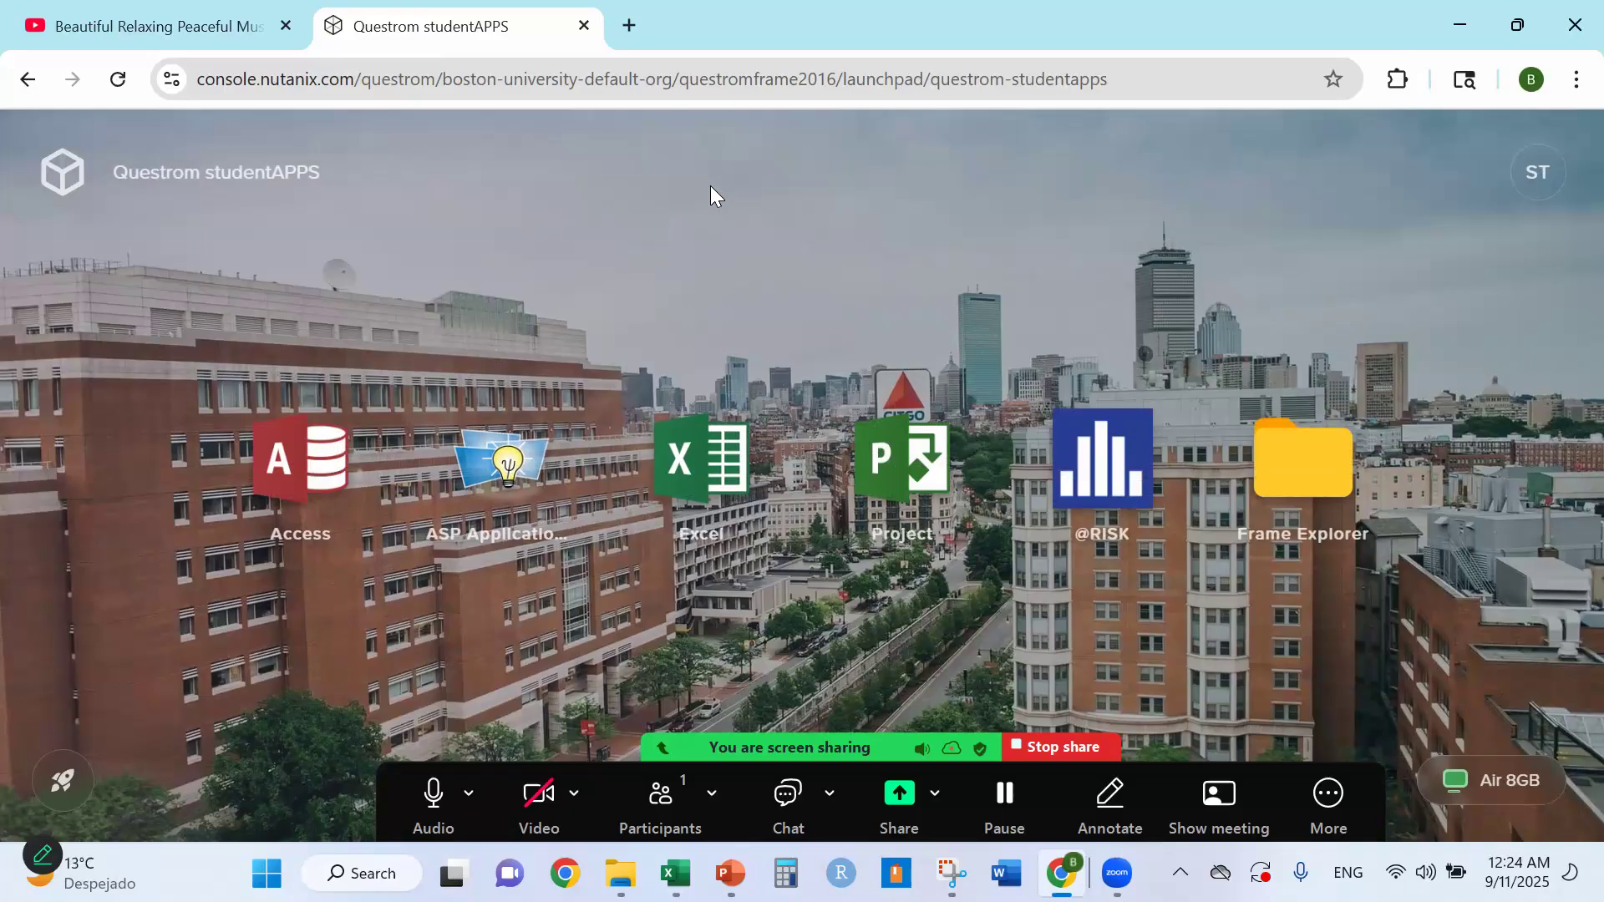
Launch ASP Application Manager, register the RSP Excel add-in and exit the manager
{"action": "left_click", "coordinate": [503, 468]}
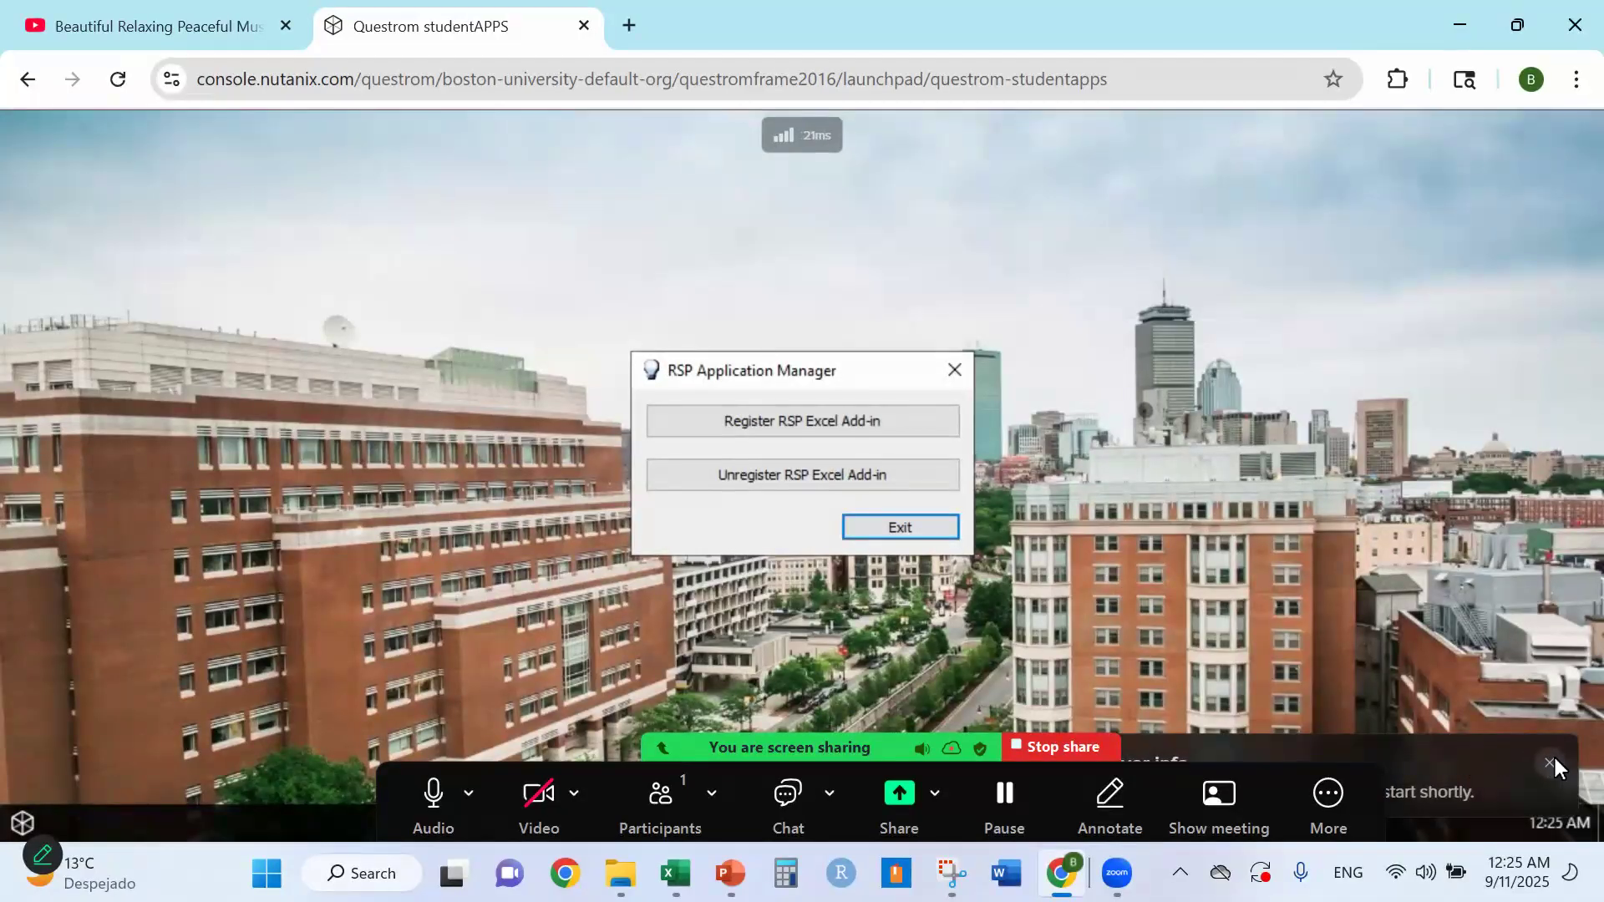
{"action": "left_click", "coordinate": [1551, 763]}
{"action": "left_click", "coordinate": [754, 420]}
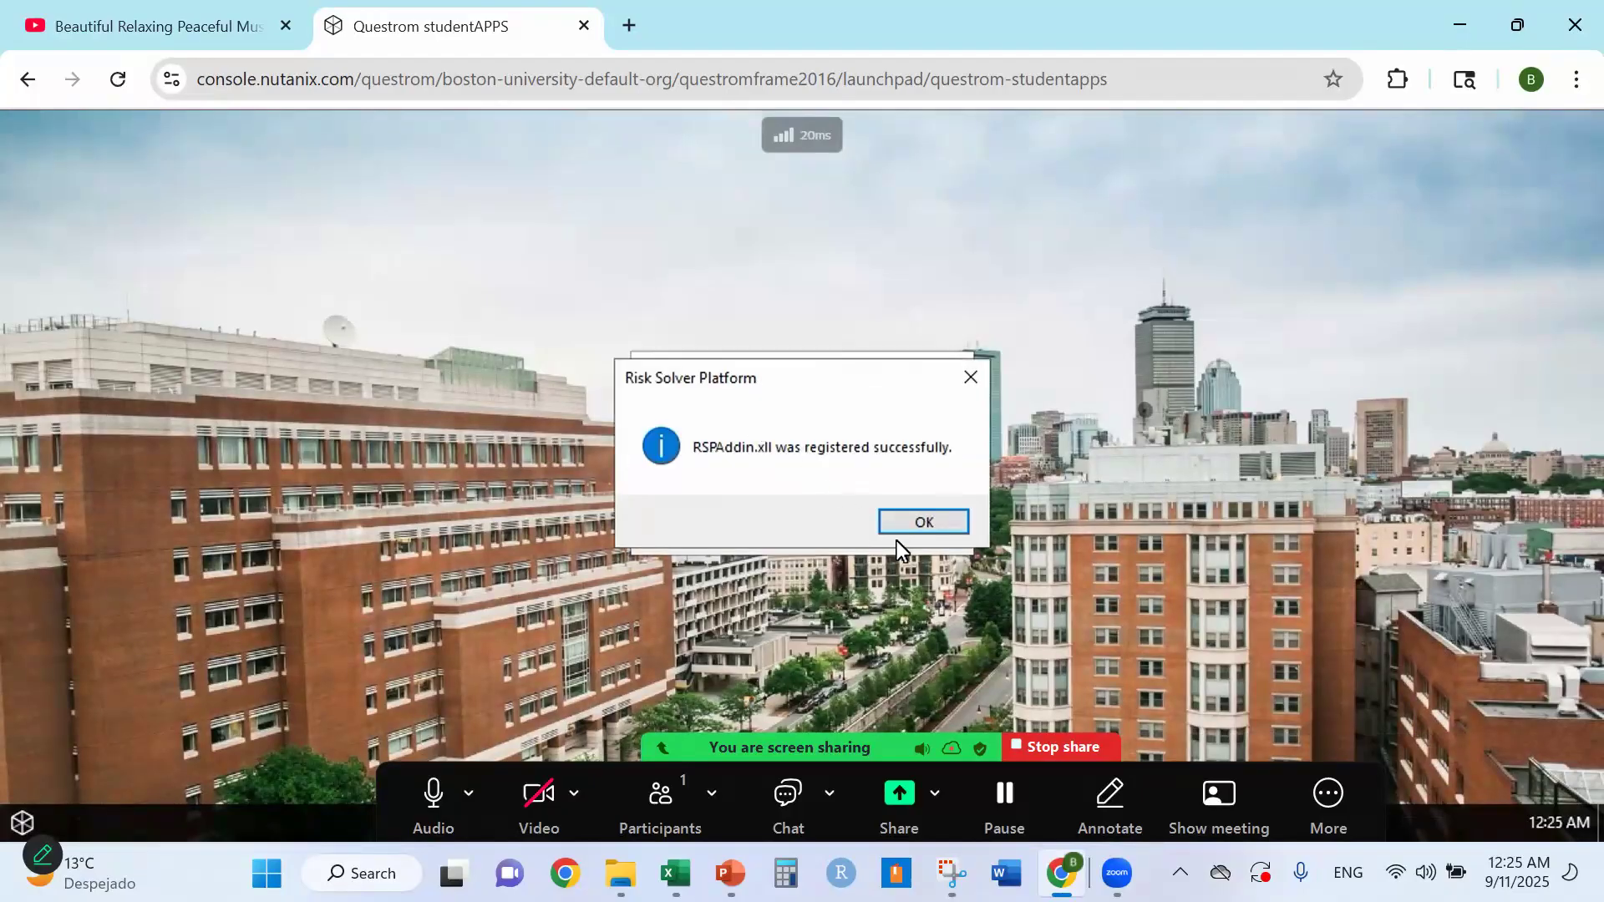
{"action": "left_click", "coordinate": [910, 527]}
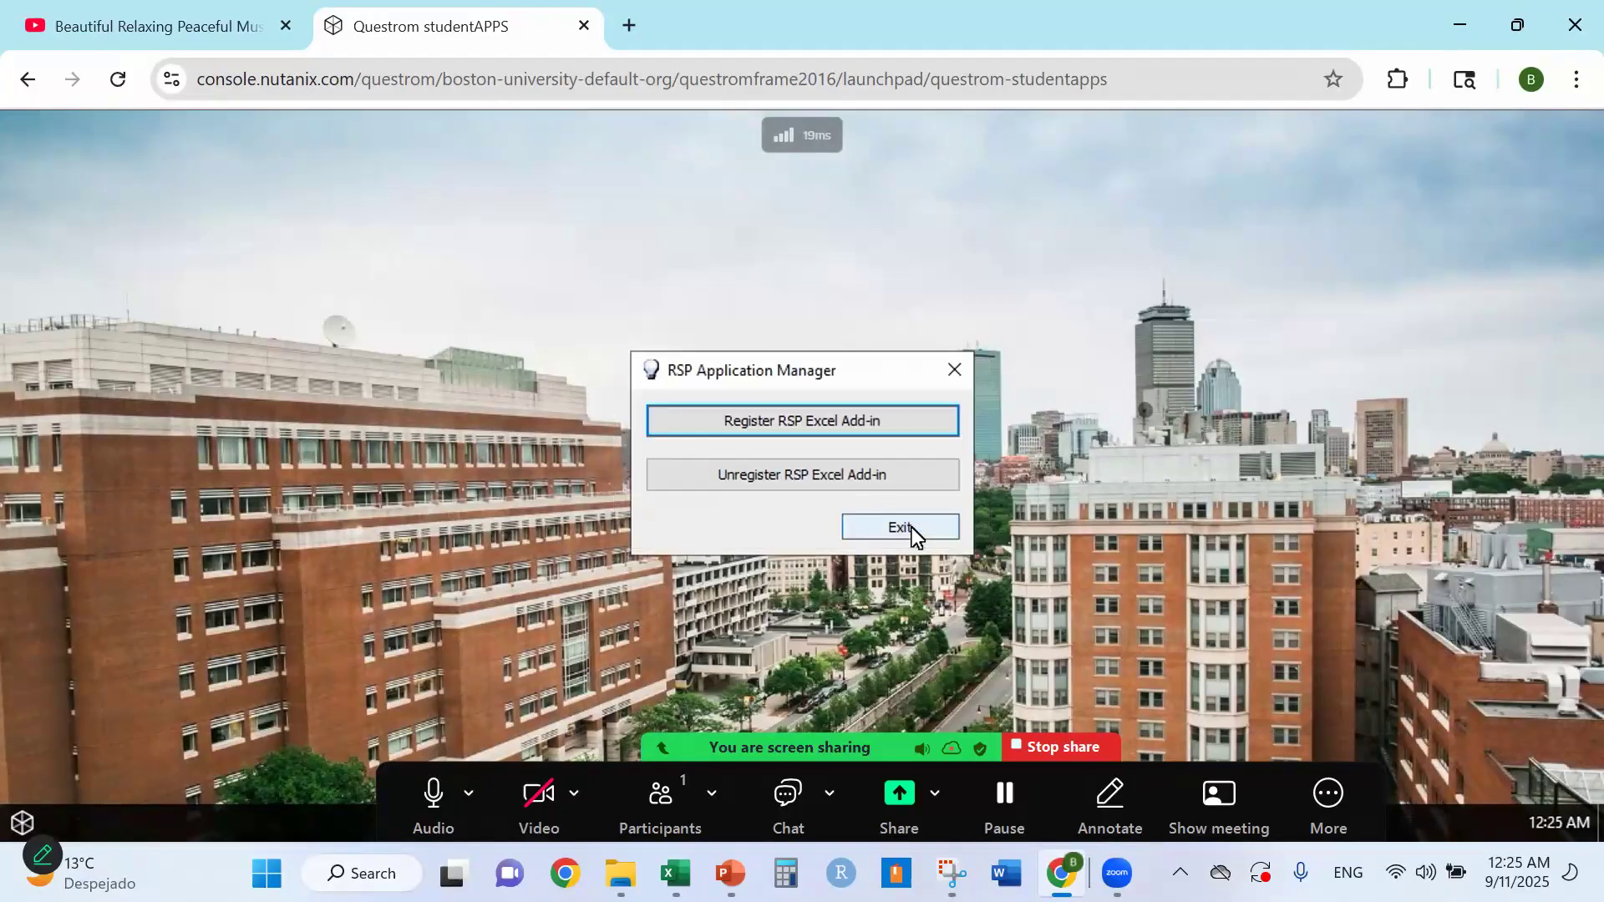
{"action": "left_click", "coordinate": [910, 528]}
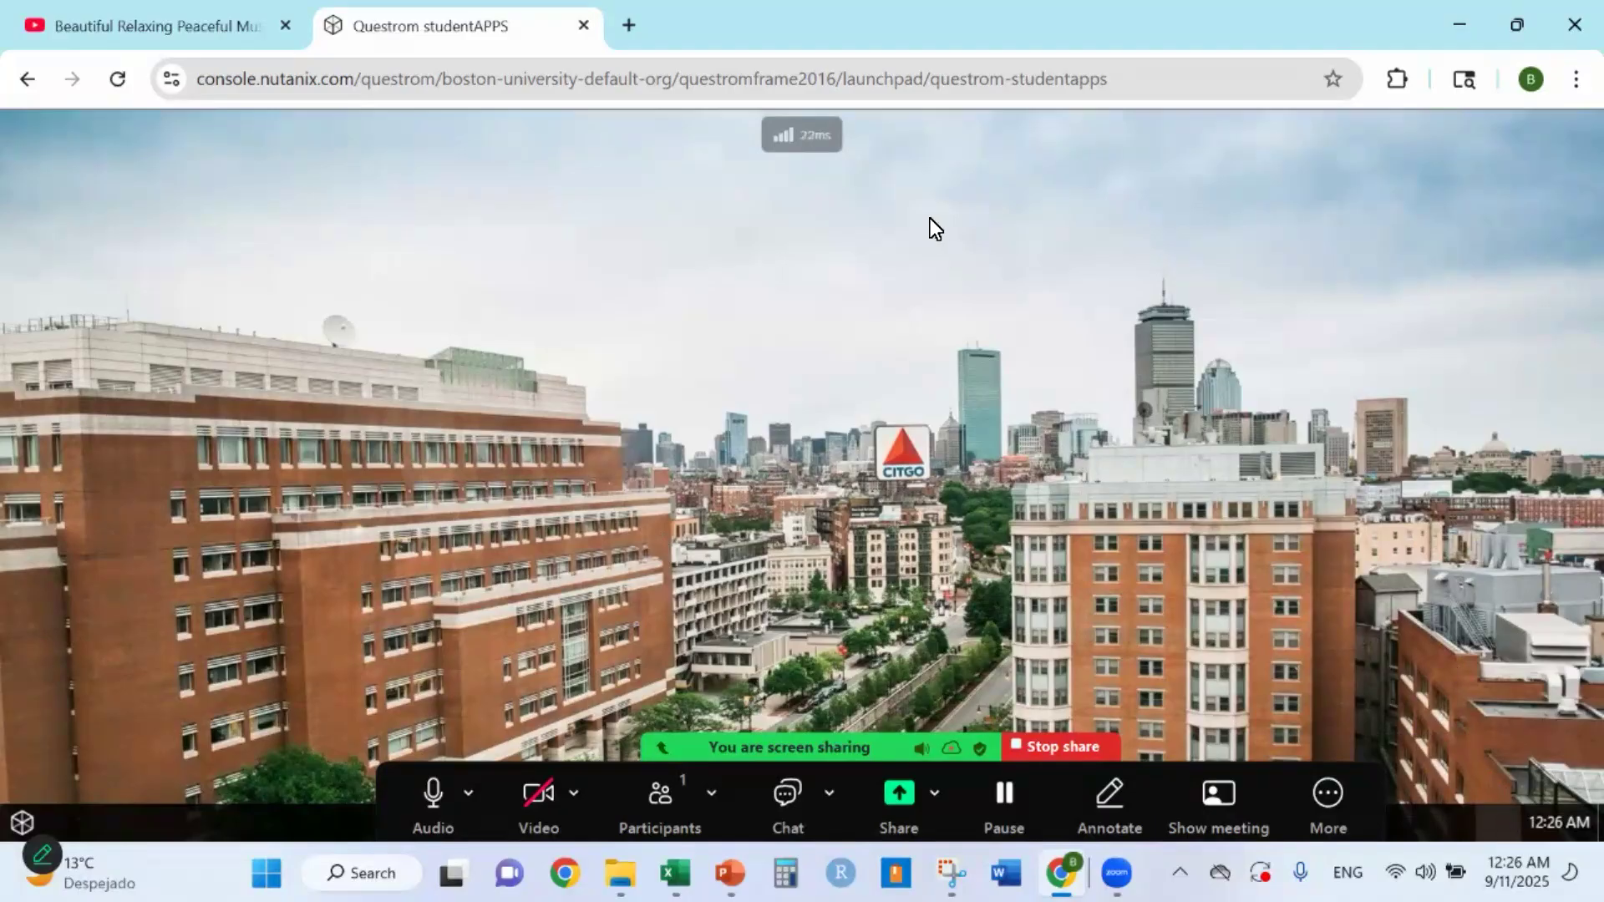
Upload the Excel file My data from the local computer to the Frame session
{"action": "left_click", "coordinate": [800, 142]}
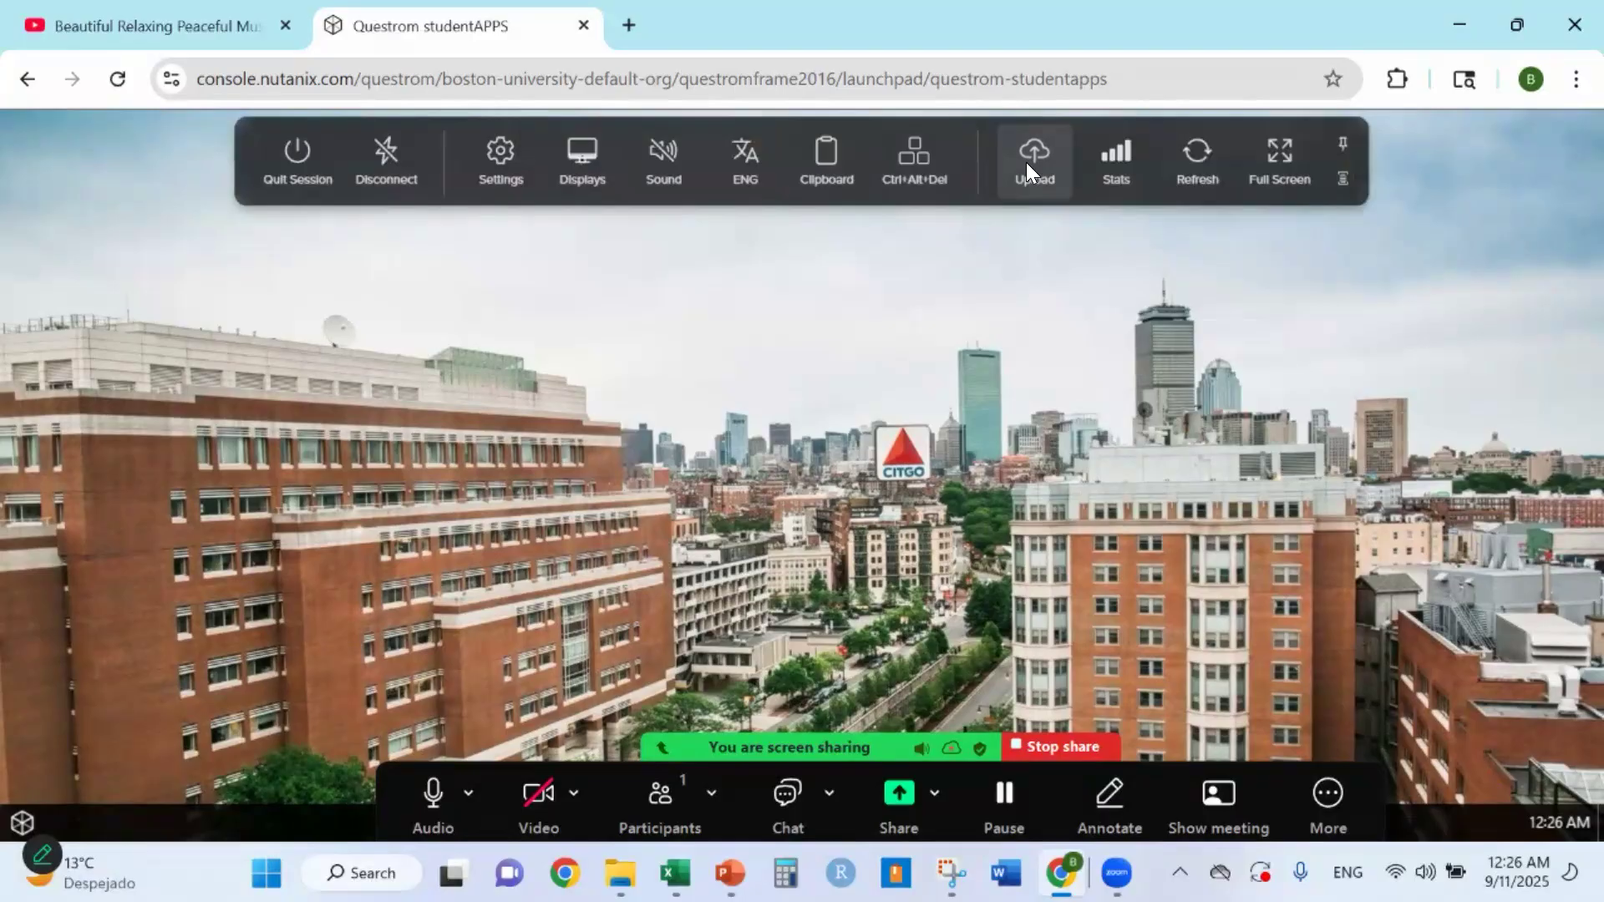
{"action": "left_click", "coordinate": [1025, 162]}
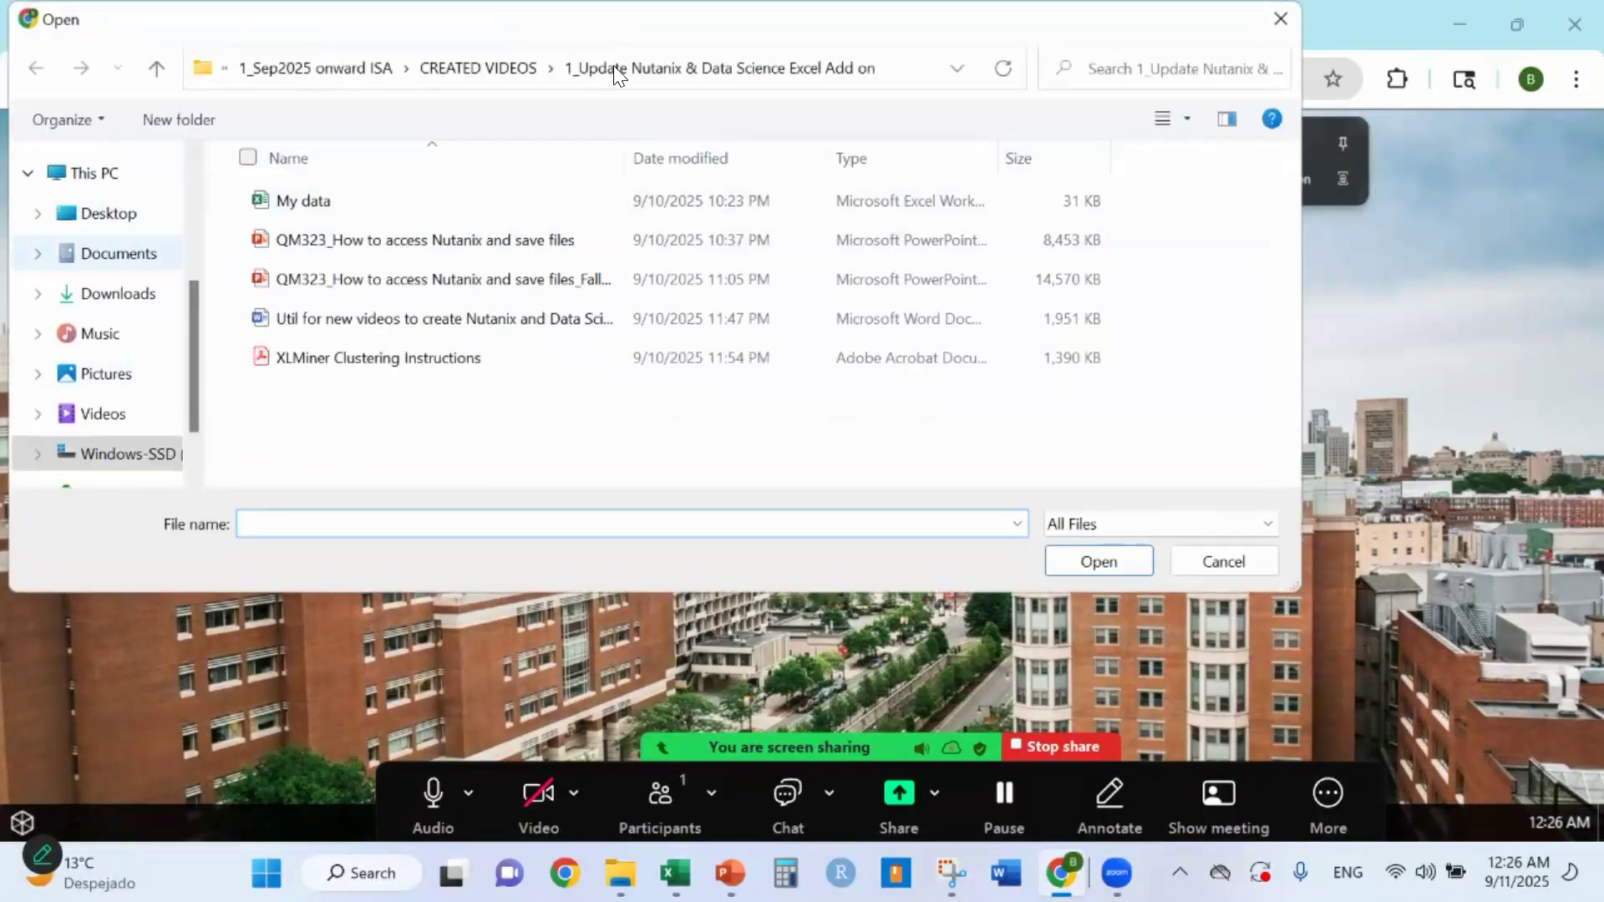
{"action": "left_click", "coordinate": [301, 208]}
{"action": "left_click", "coordinate": [1094, 565]}
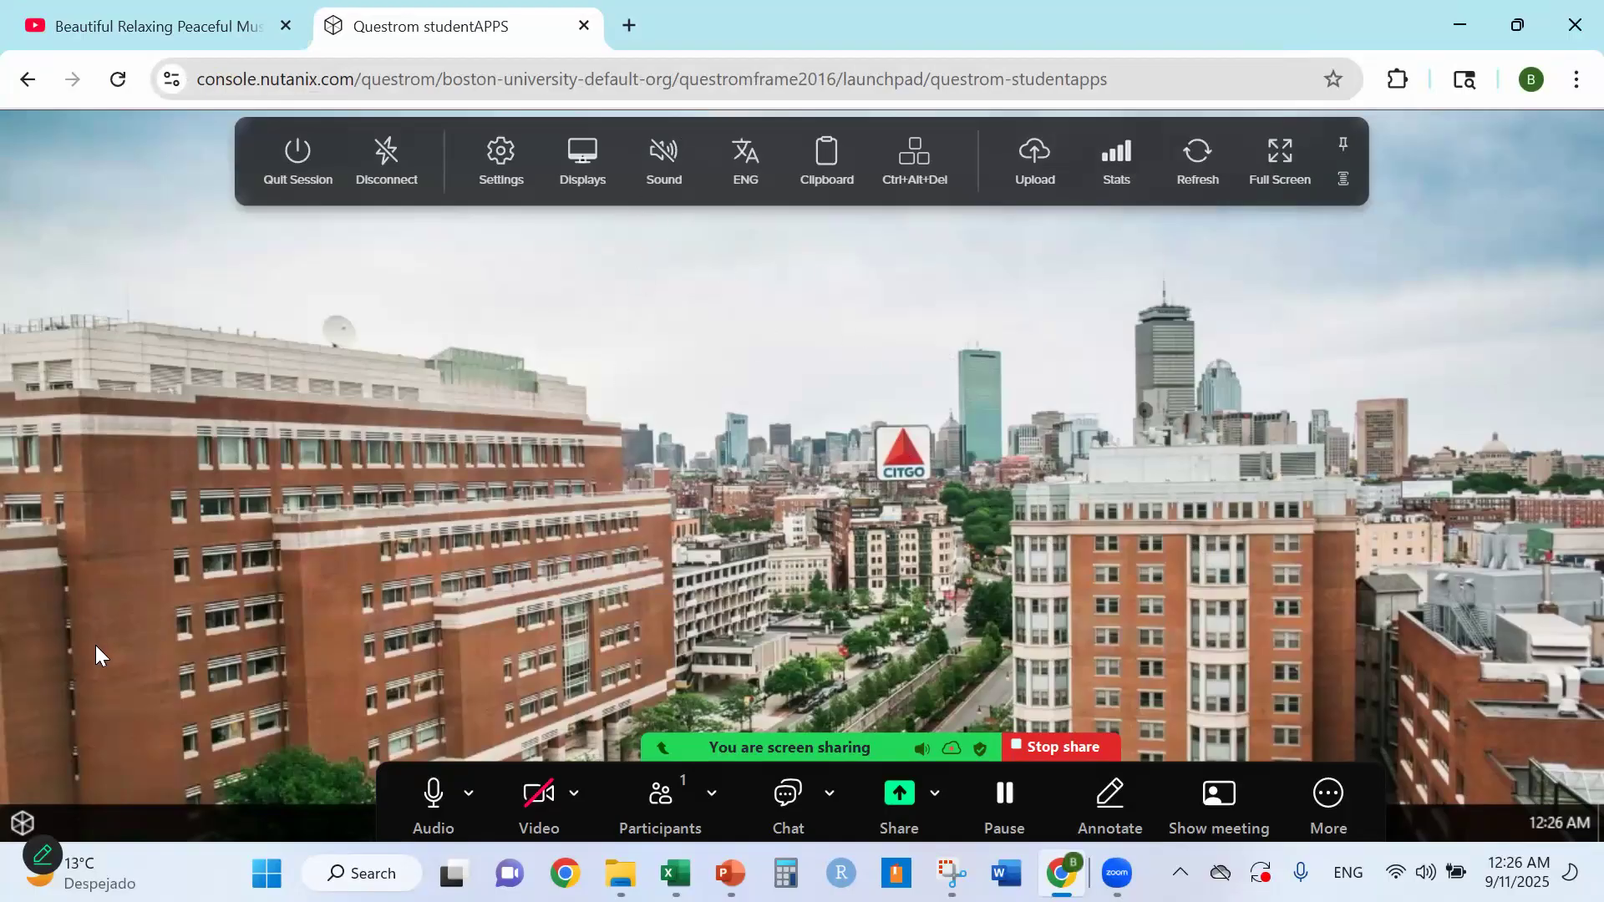
In Frame Explorer, copy My data from Uploads into Documents and open the Documents folder
{"action": "left_click", "coordinate": [20, 823]}
{"action": "left_click", "coordinate": [68, 778]}
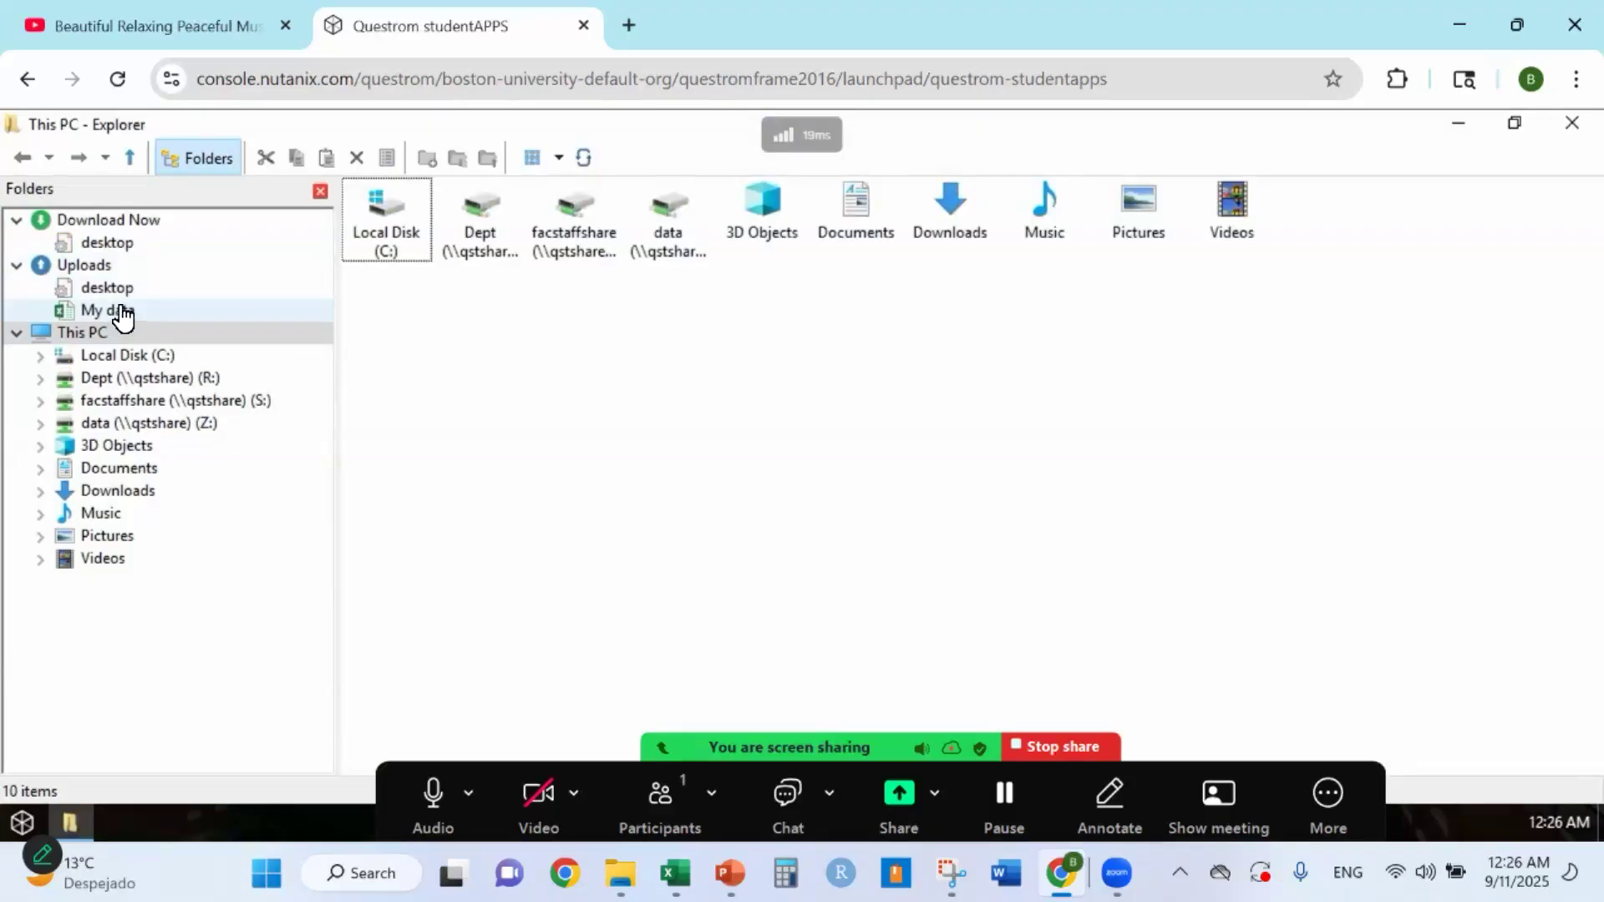
{"action": "left_click_drag", "start_coordinate": [121, 311], "coordinate": [138, 470]}
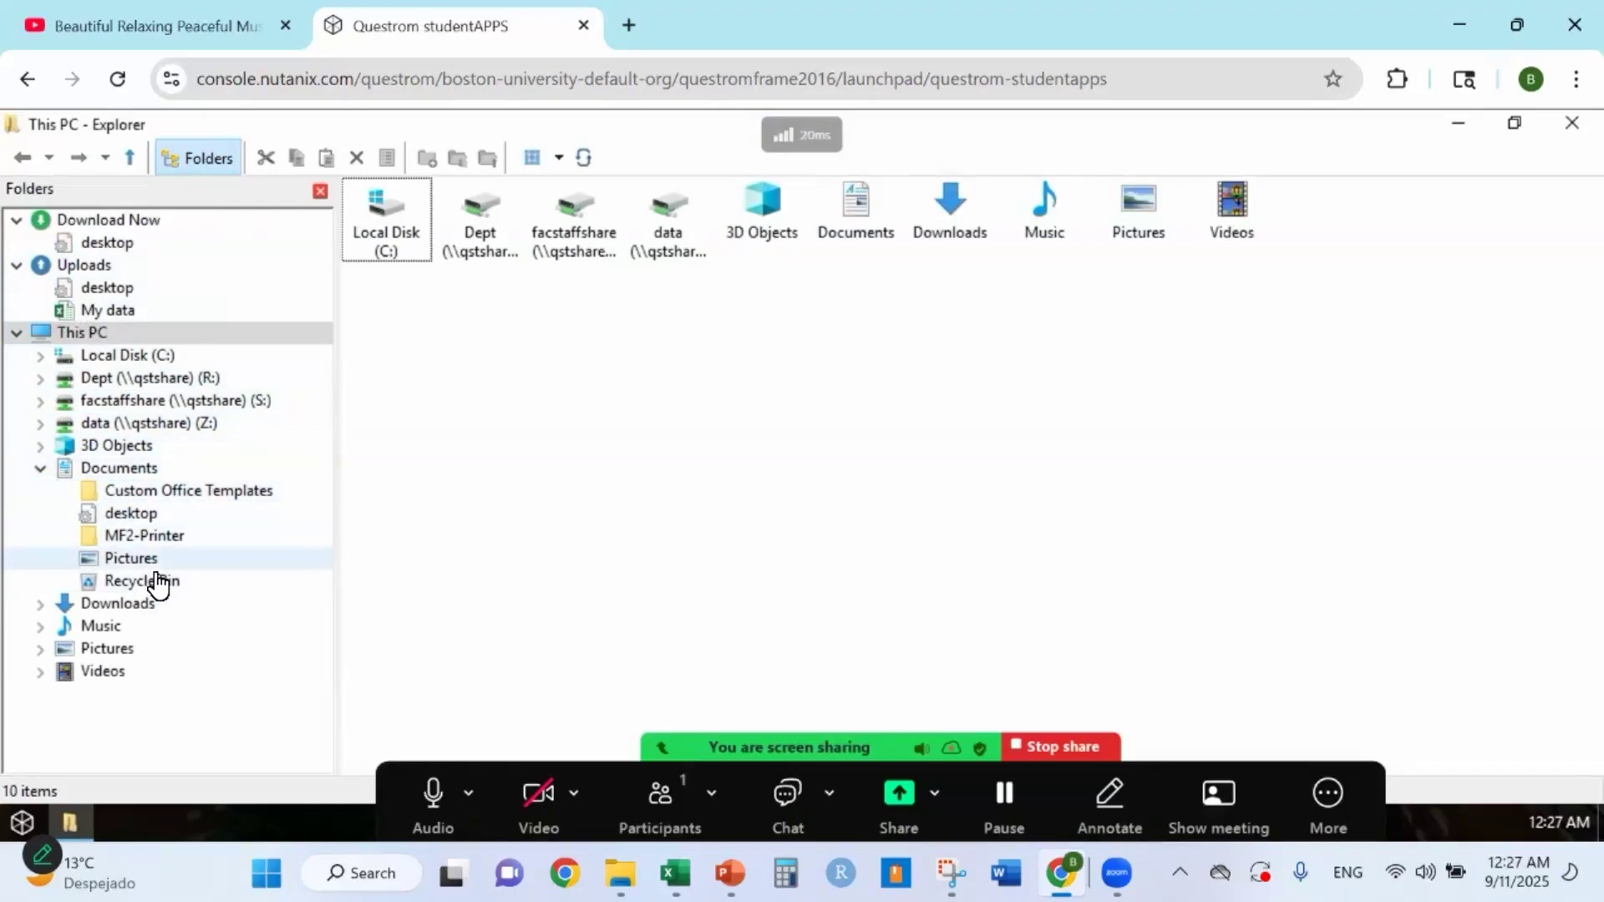
{"action": "left_click", "coordinate": [139, 466]}
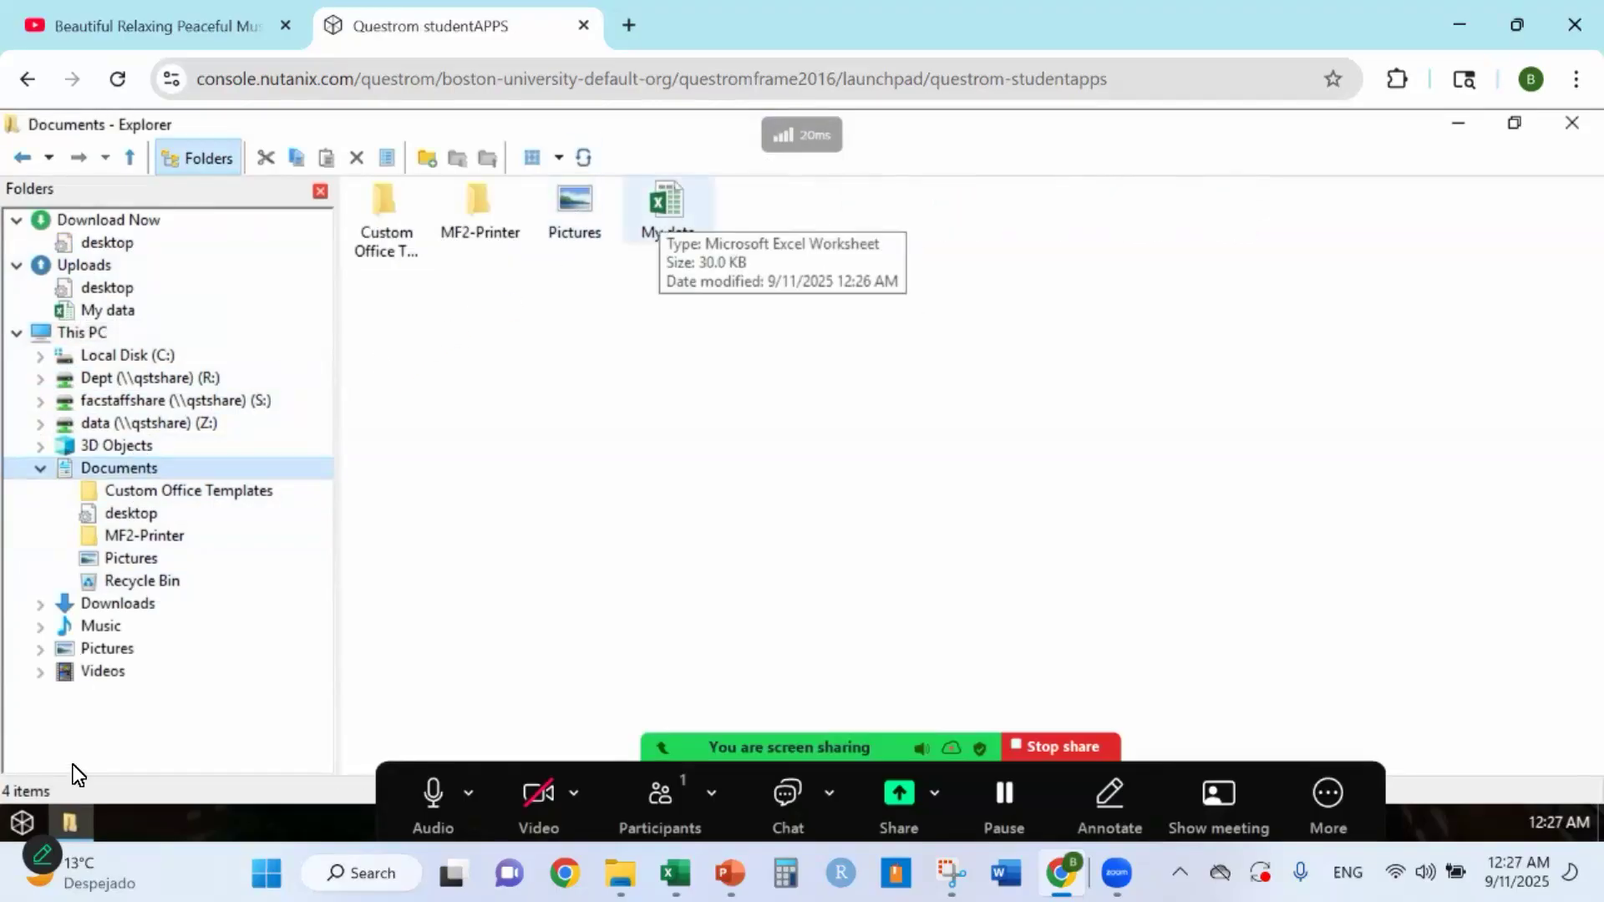
Launch Excel in the Frame session and dismiss its privacy notice
{"action": "left_click", "coordinate": [23, 824]}
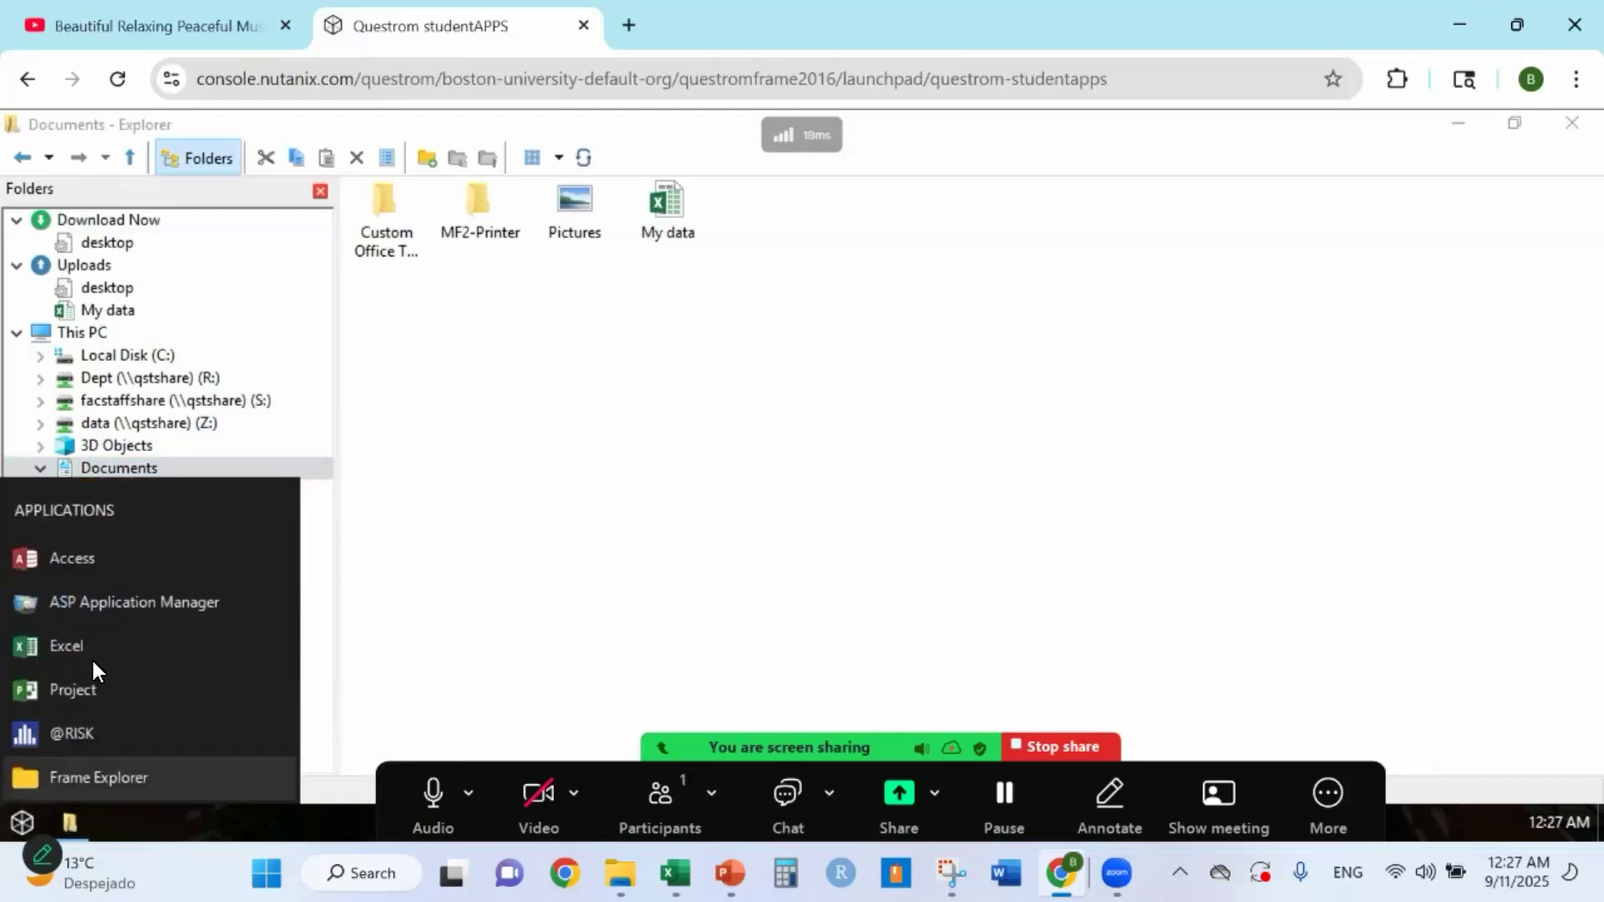
{"action": "left_click", "coordinate": [98, 642]}
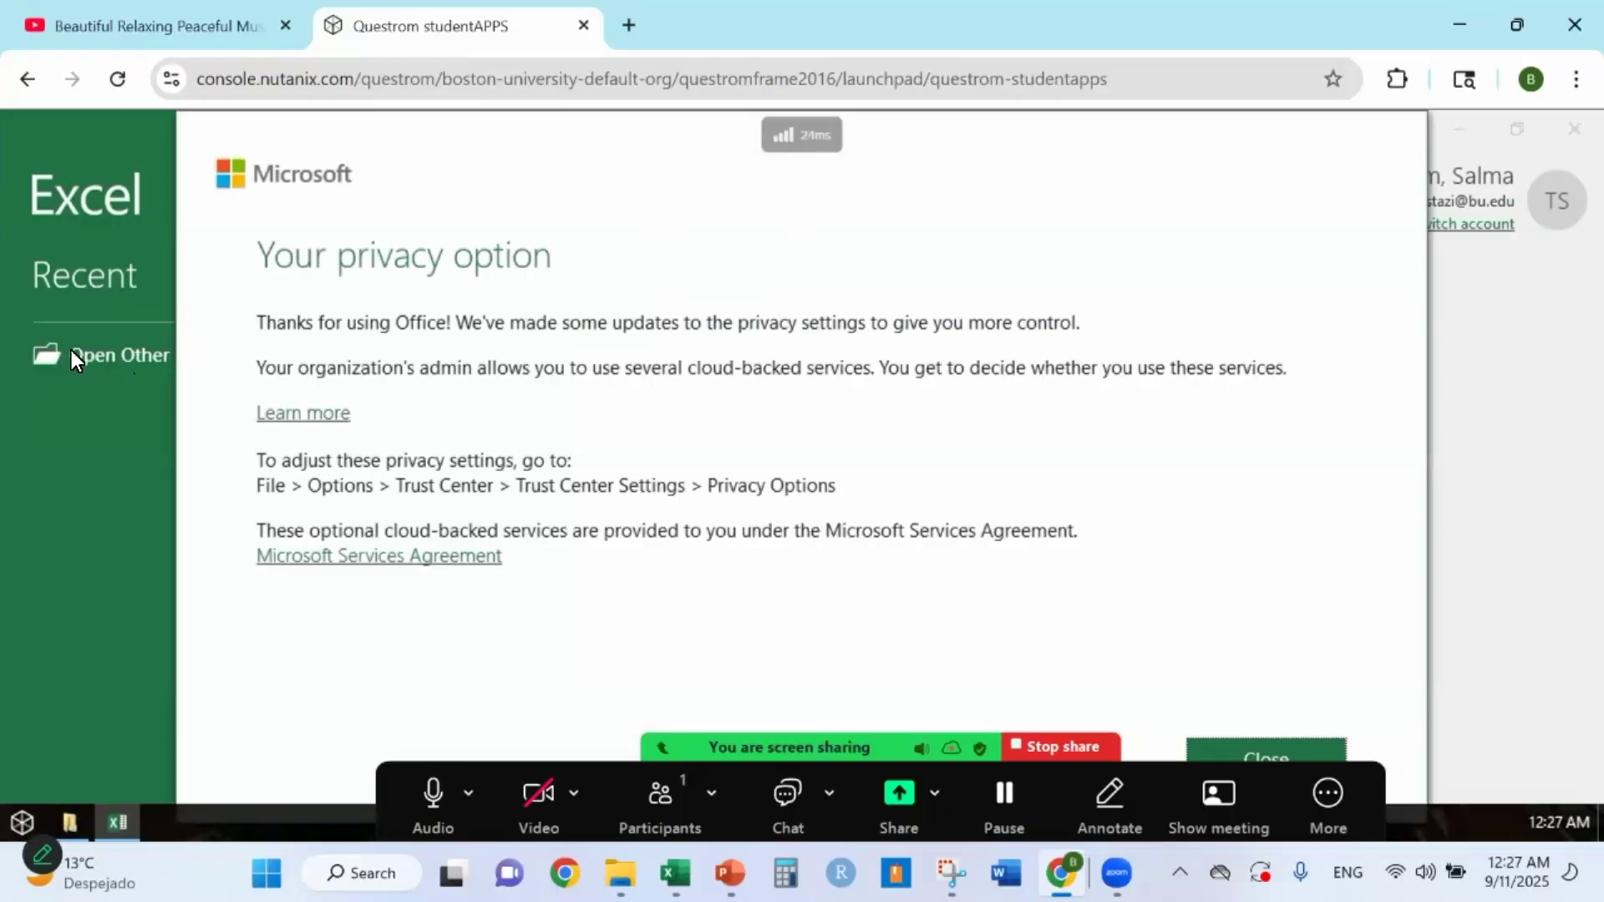
{"action": "left_click", "coordinate": [1265, 740]}
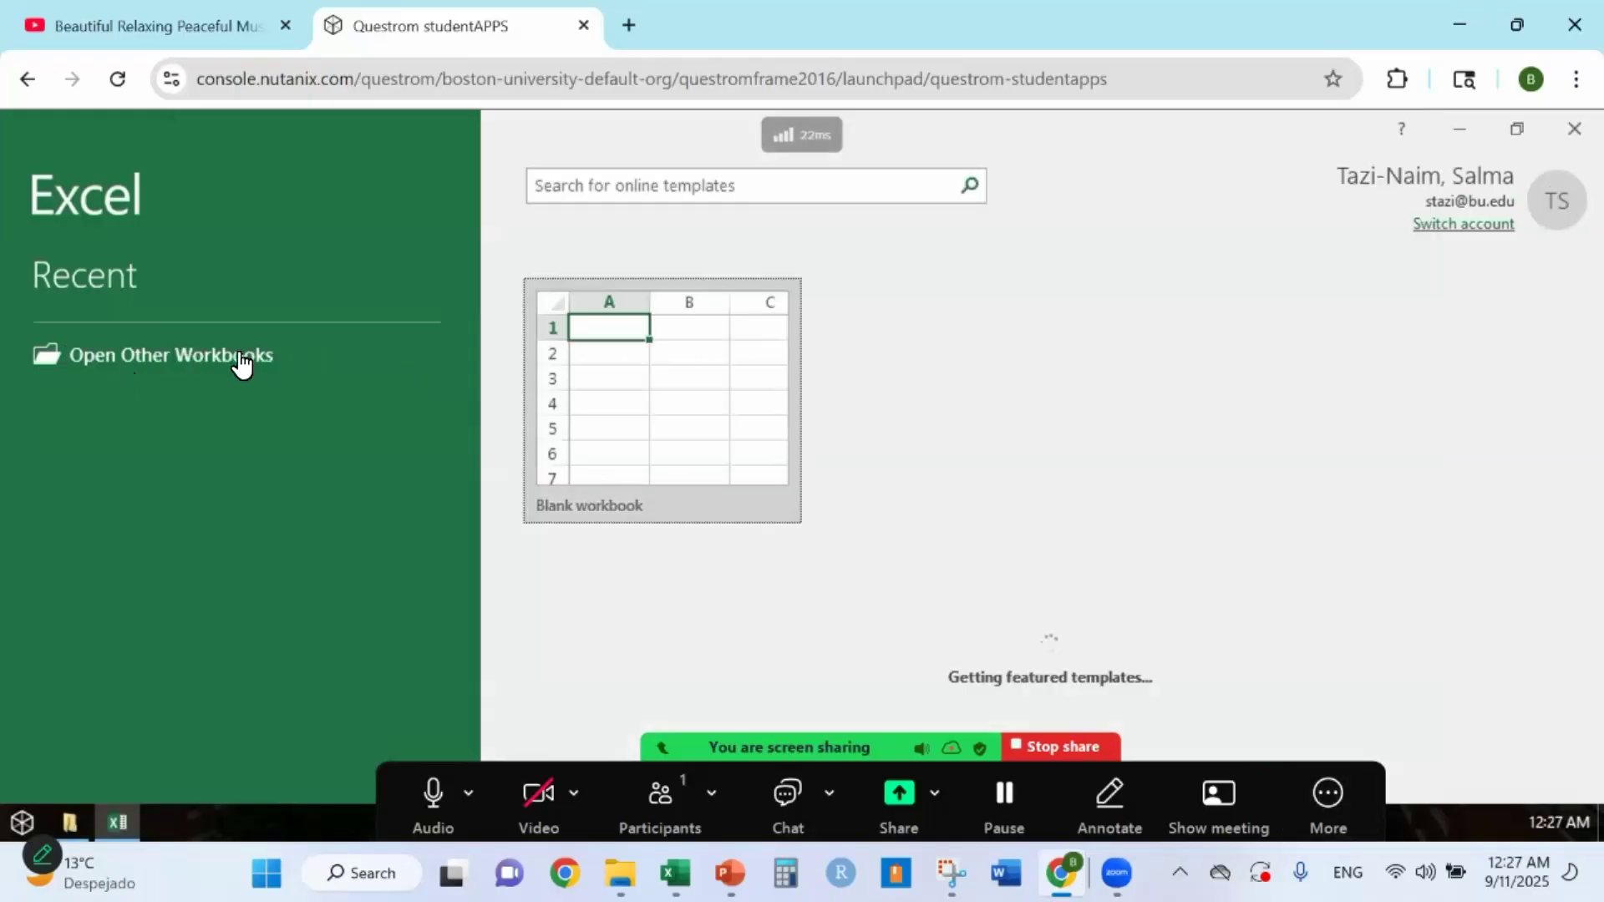
Open the workbook My data from the Documents folder
{"action": "left_click", "coordinate": [243, 359]}
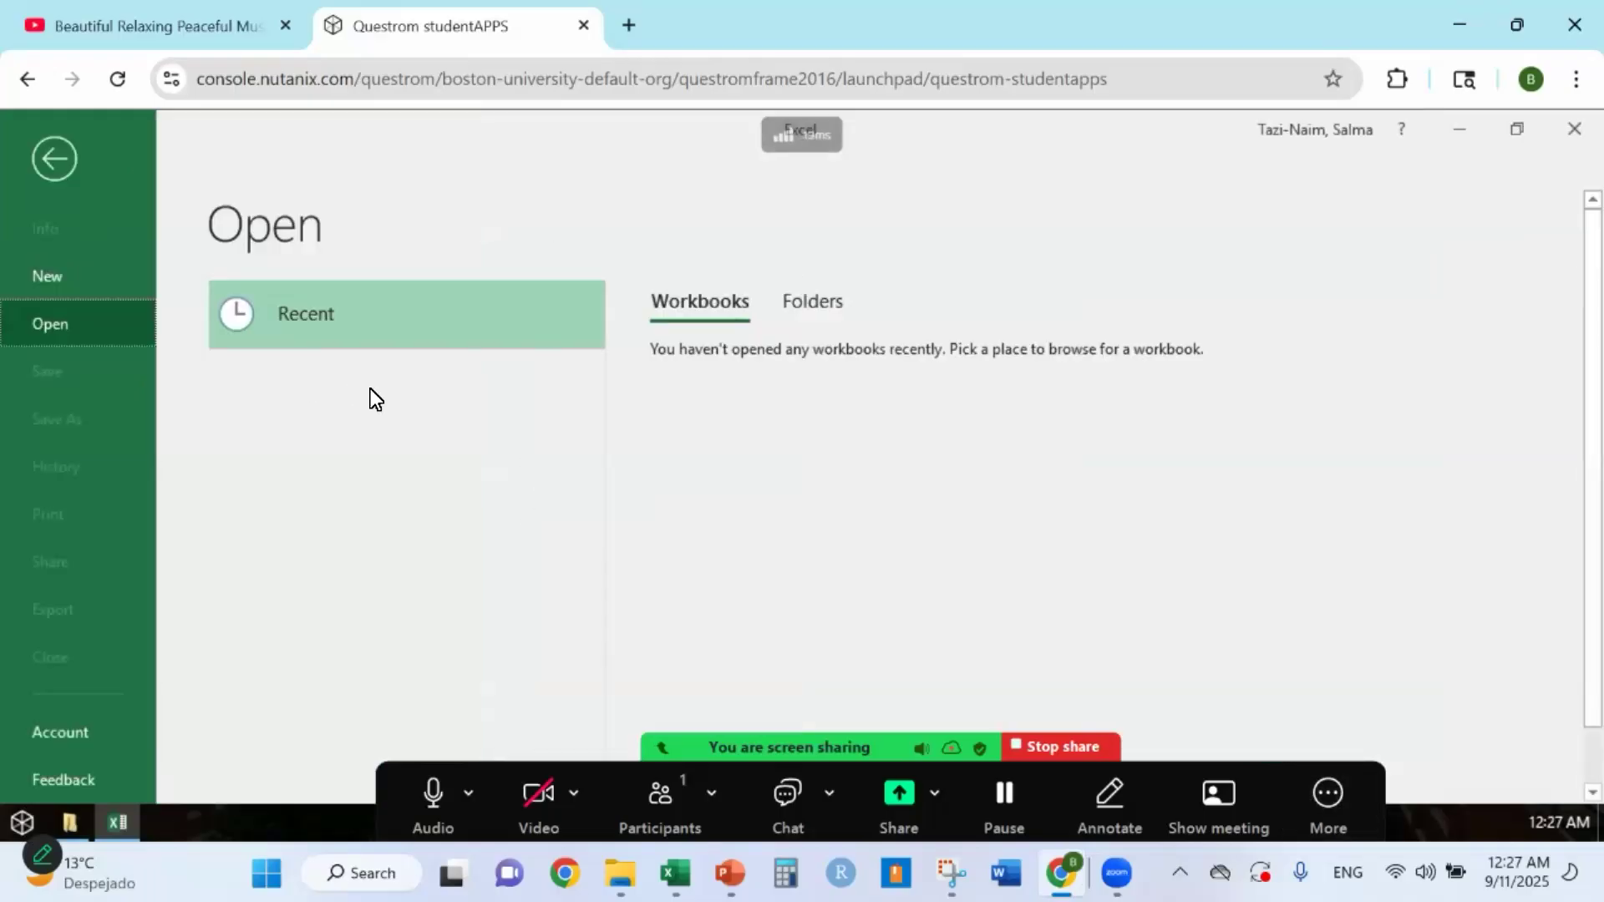
{"action": "left_click", "coordinate": [312, 570]}
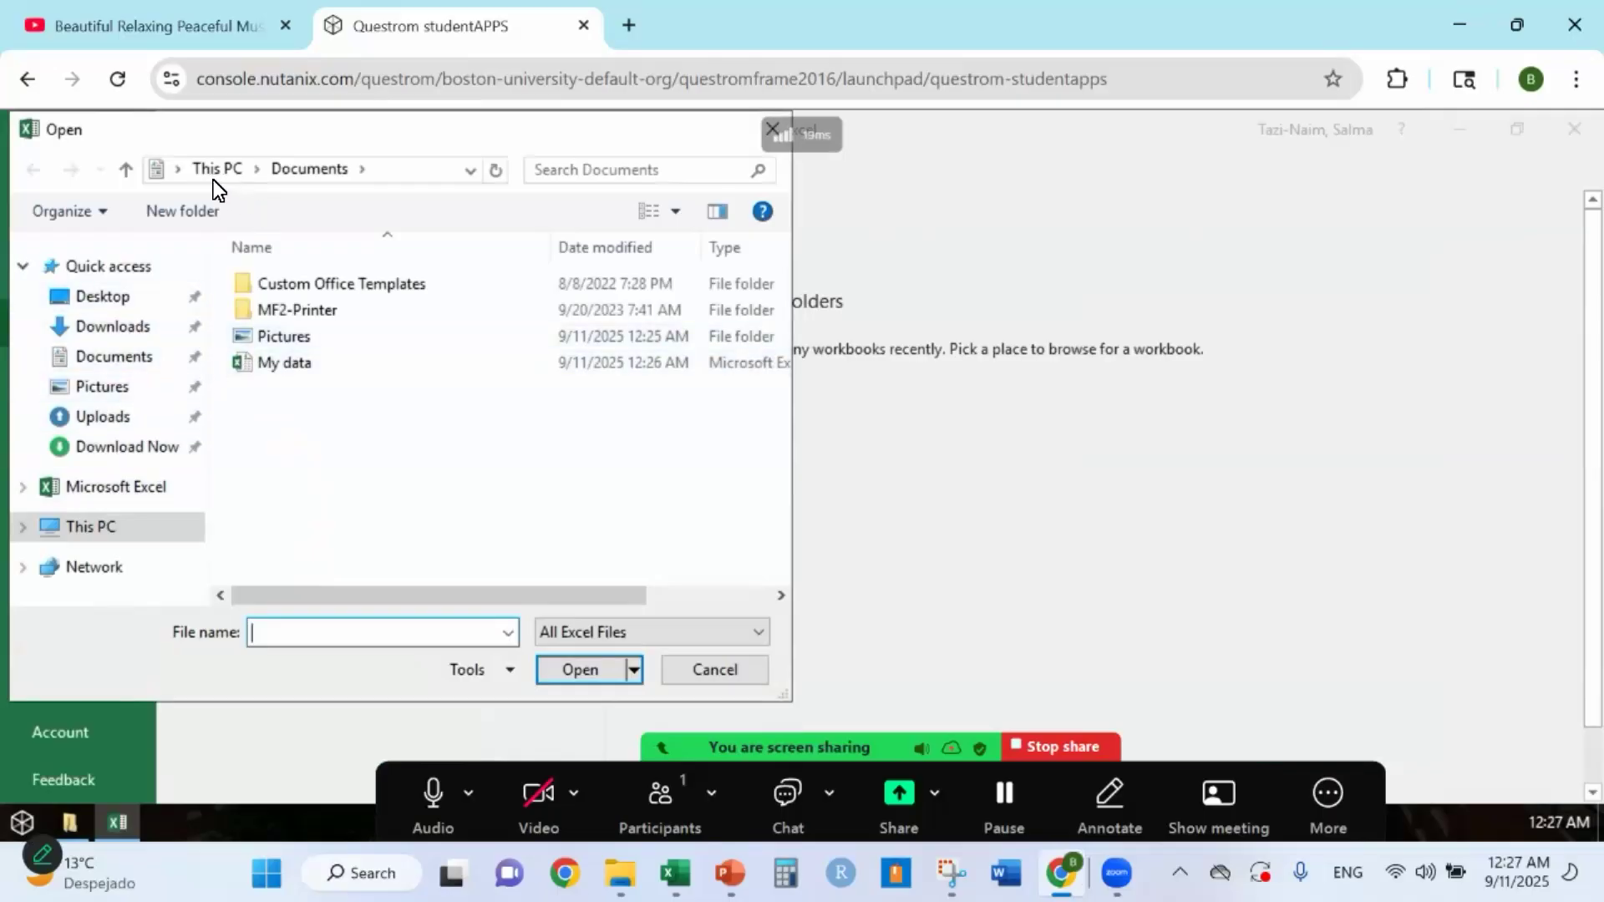
{"action": "left_click", "coordinate": [283, 364]}
{"action": "double_click", "coordinate": [283, 364]}
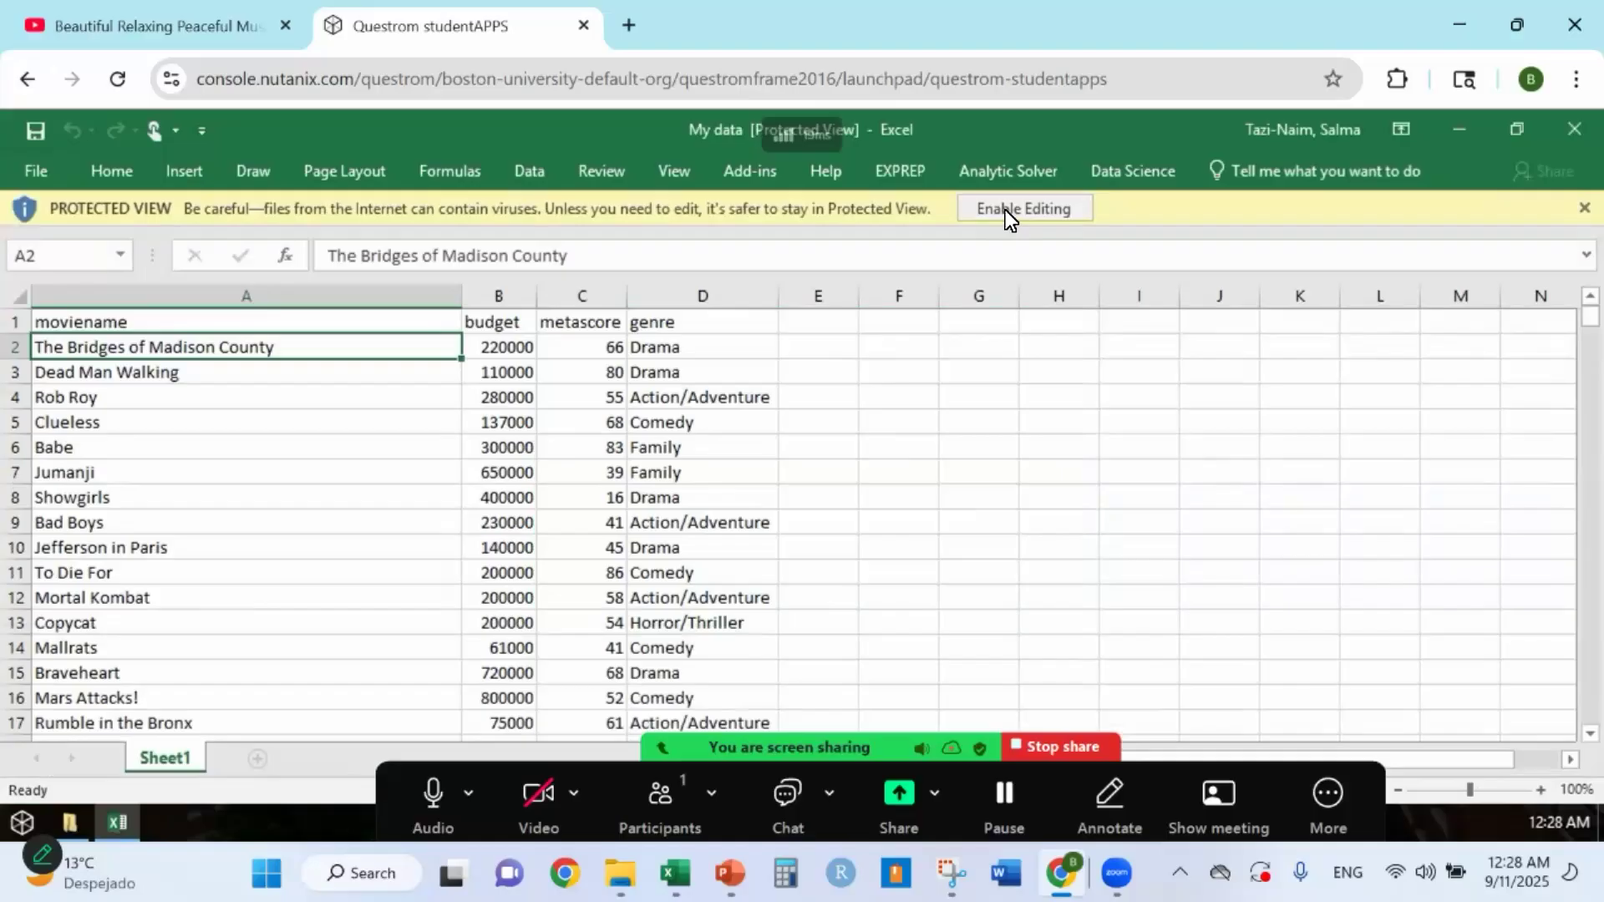
Enable editing of the workbook, then show the Data Science commands without the Solver Options and Model Specifications pane
{"action": "left_click", "coordinate": [974, 209]}
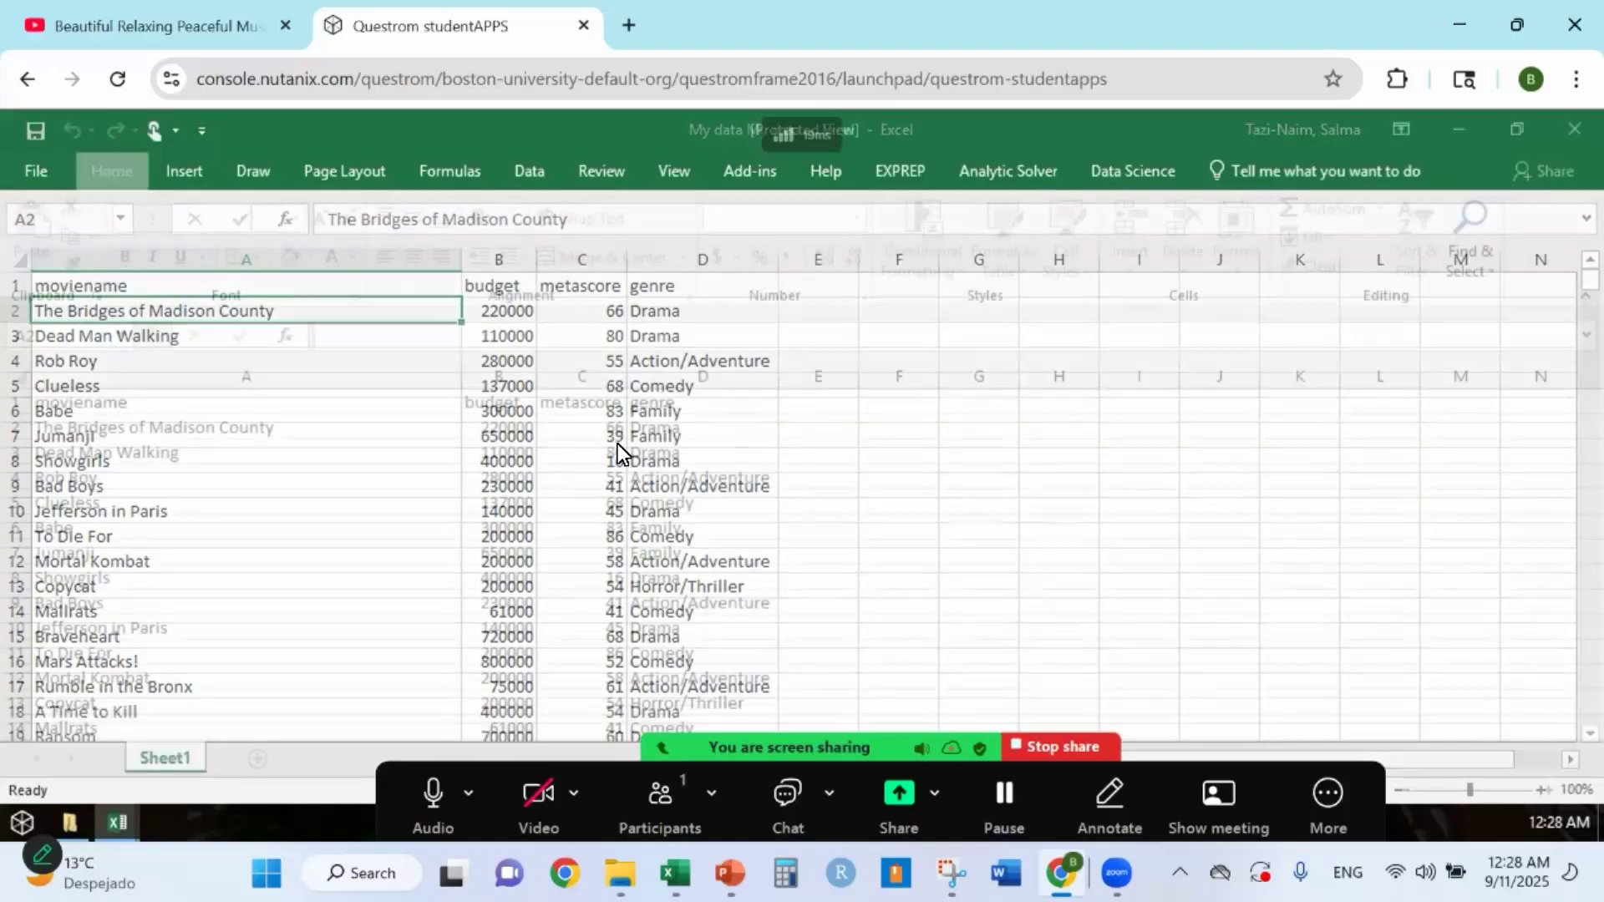
{"action": "left_click", "coordinate": [1123, 162]}
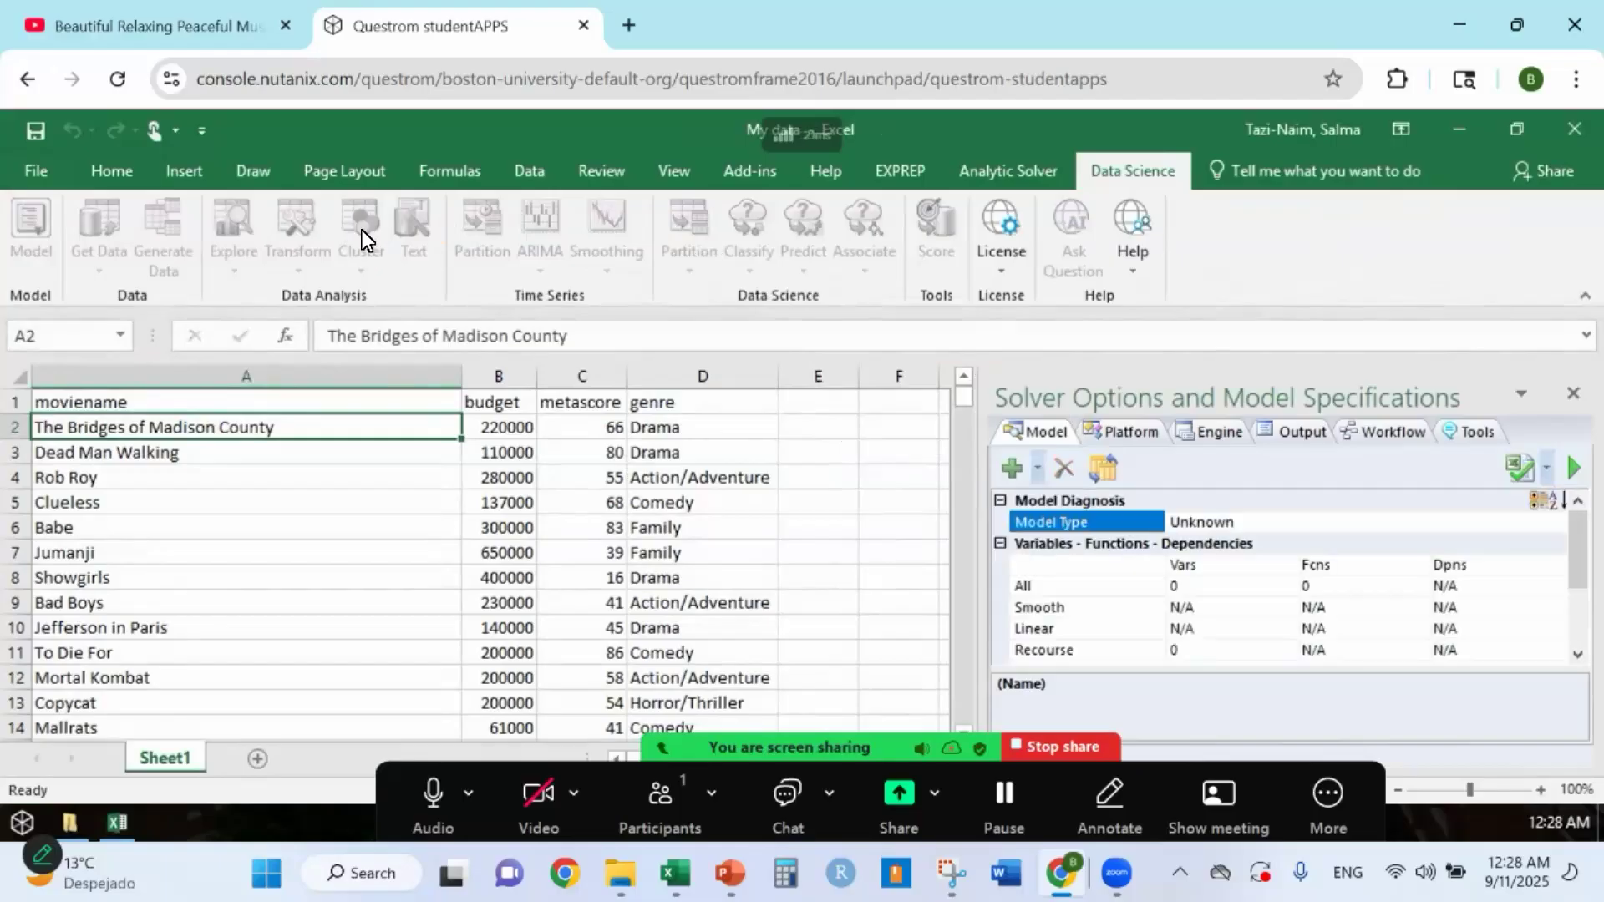
{"action": "left_click", "coordinate": [1571, 394]}
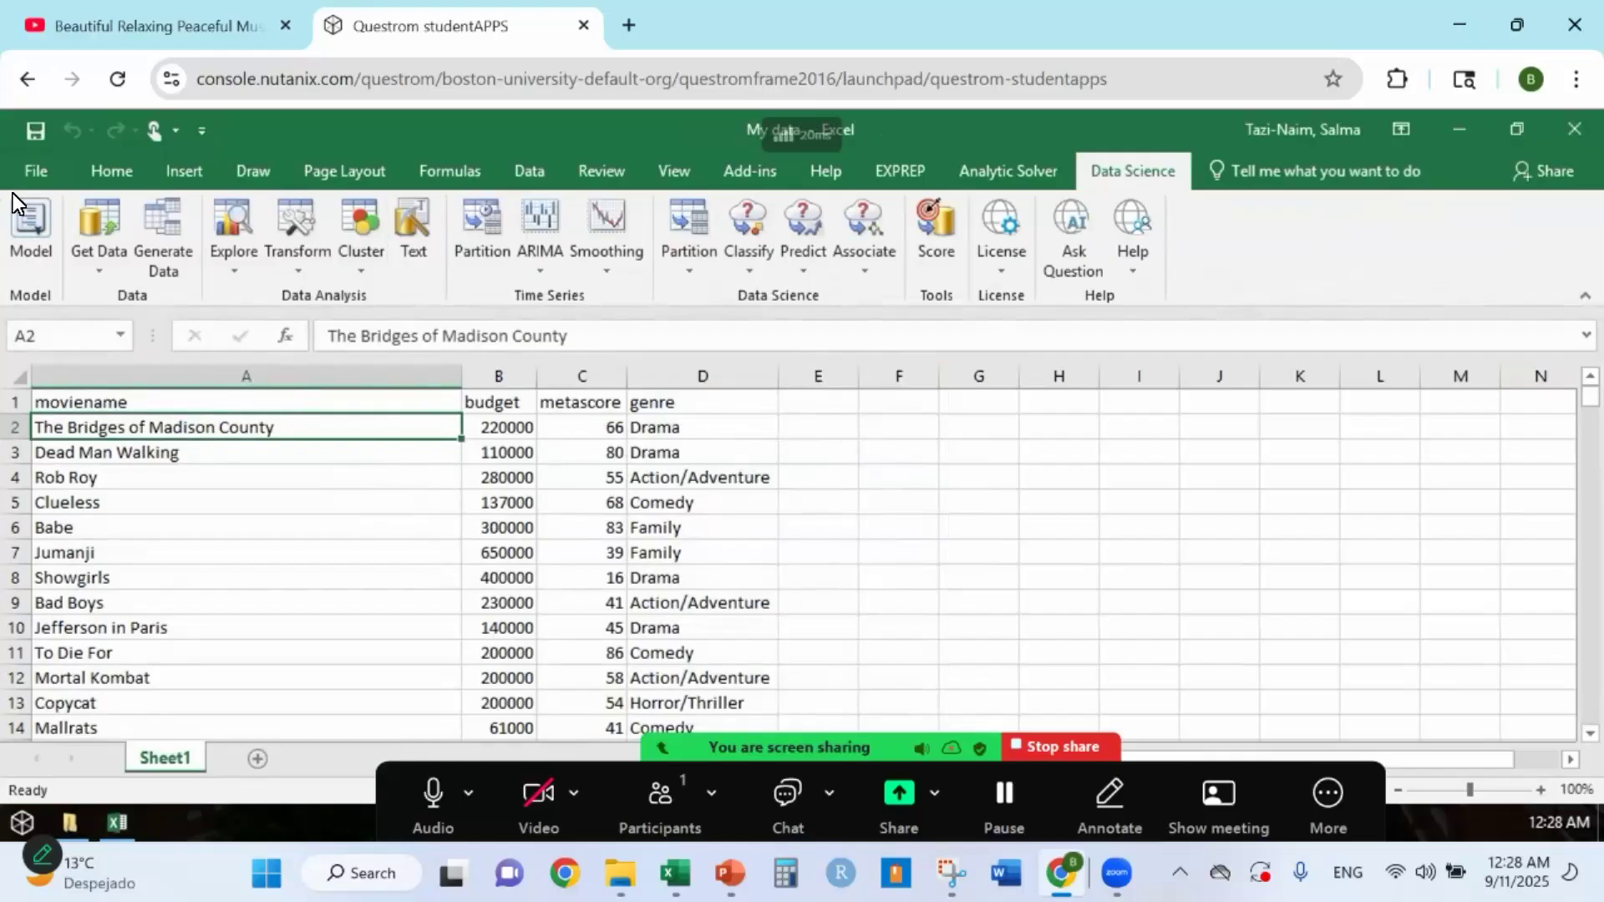
Save a copy of the workbook in Documents as My data_Clustering
{"action": "left_click", "coordinate": [37, 172]}
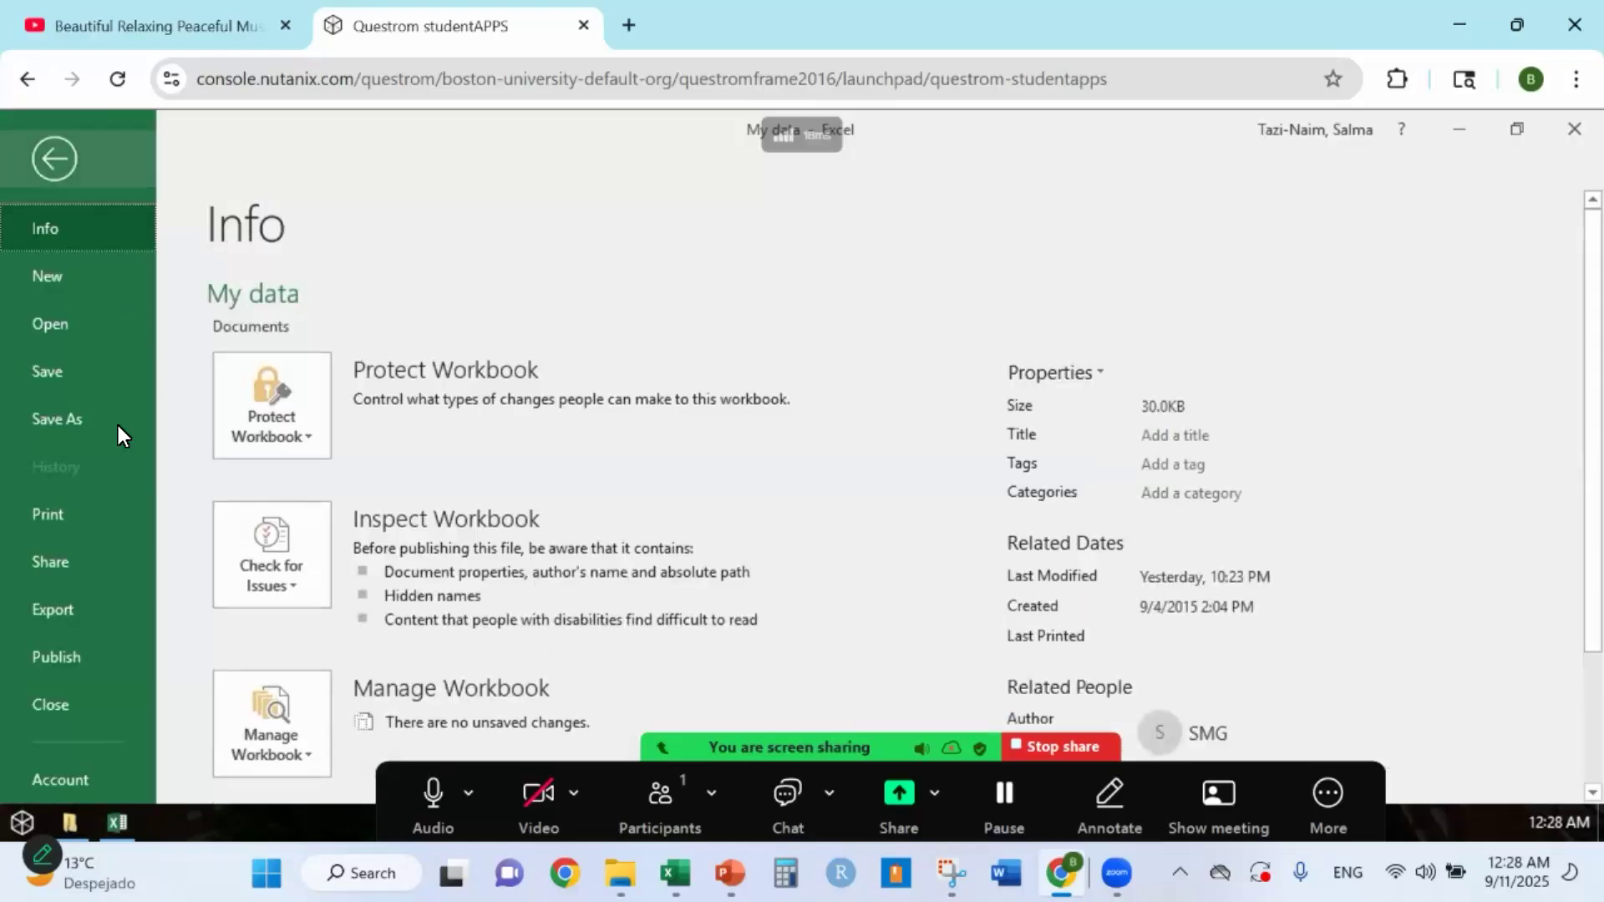
{"action": "left_click", "coordinate": [63, 419]}
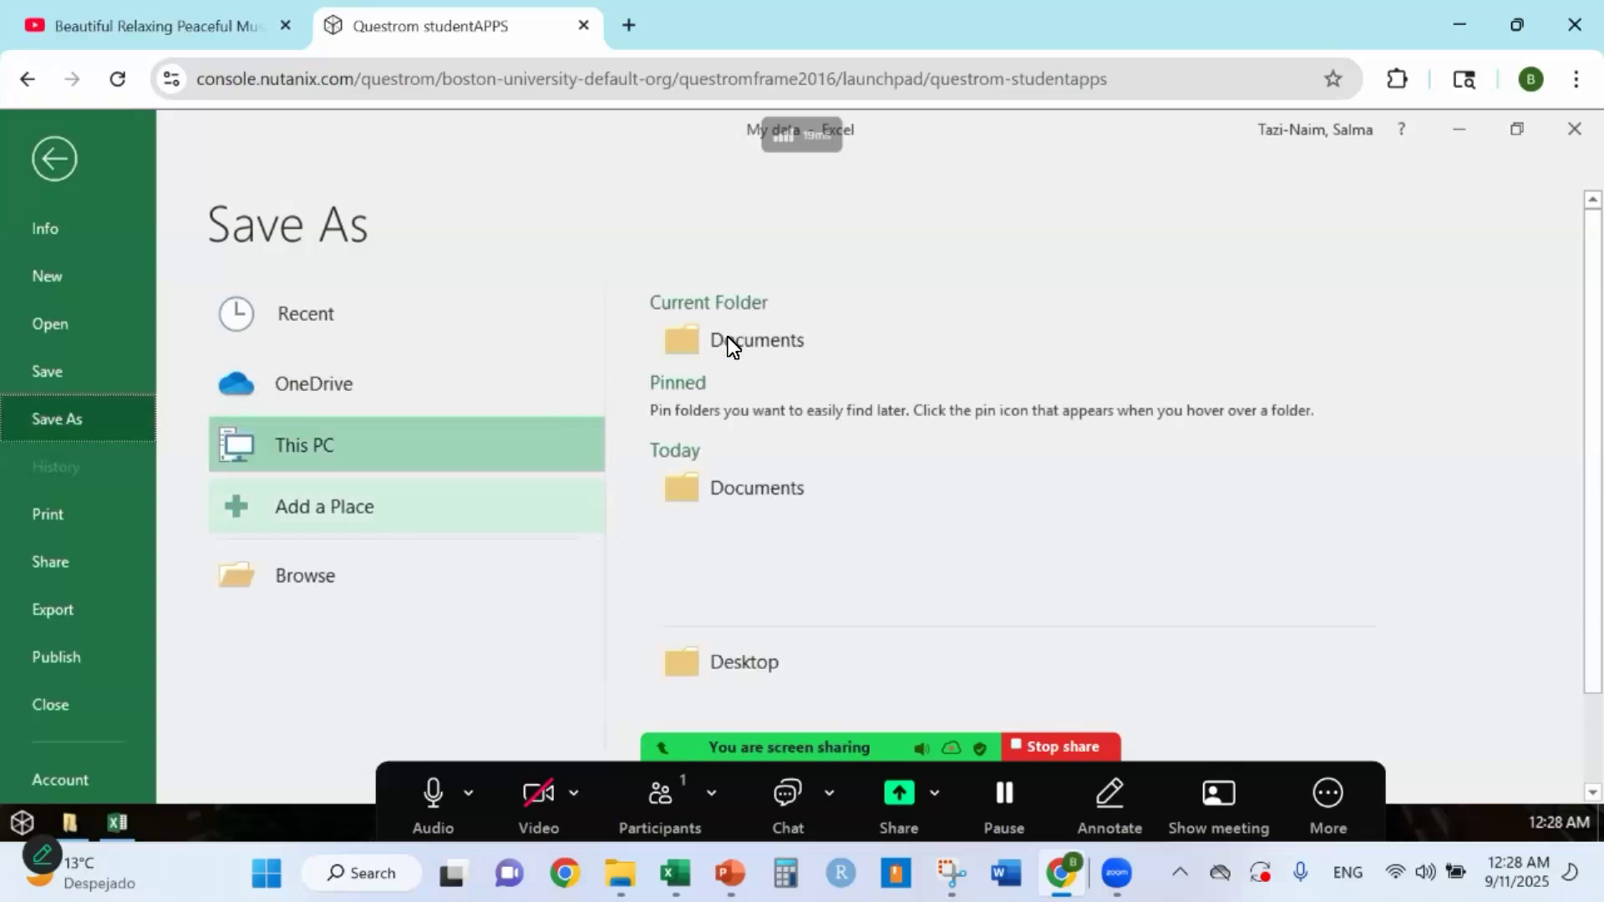
{"action": "left_click", "coordinate": [729, 337]}
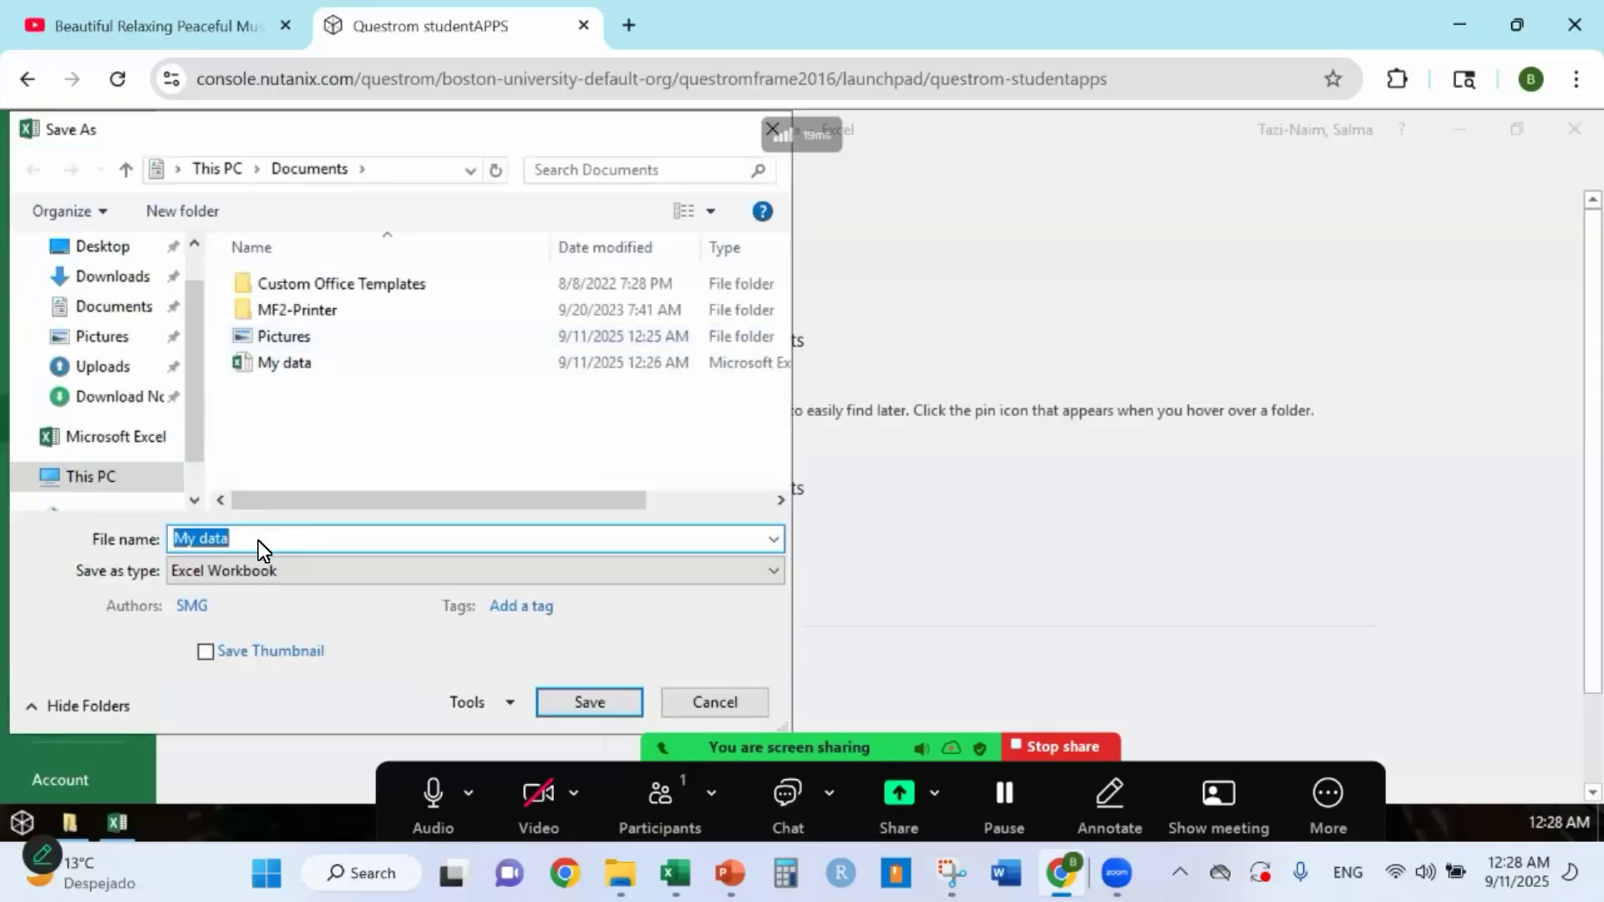
{"action": "left_click", "coordinate": [258, 539]}
{"action": "type", "text": "_Clustering"}
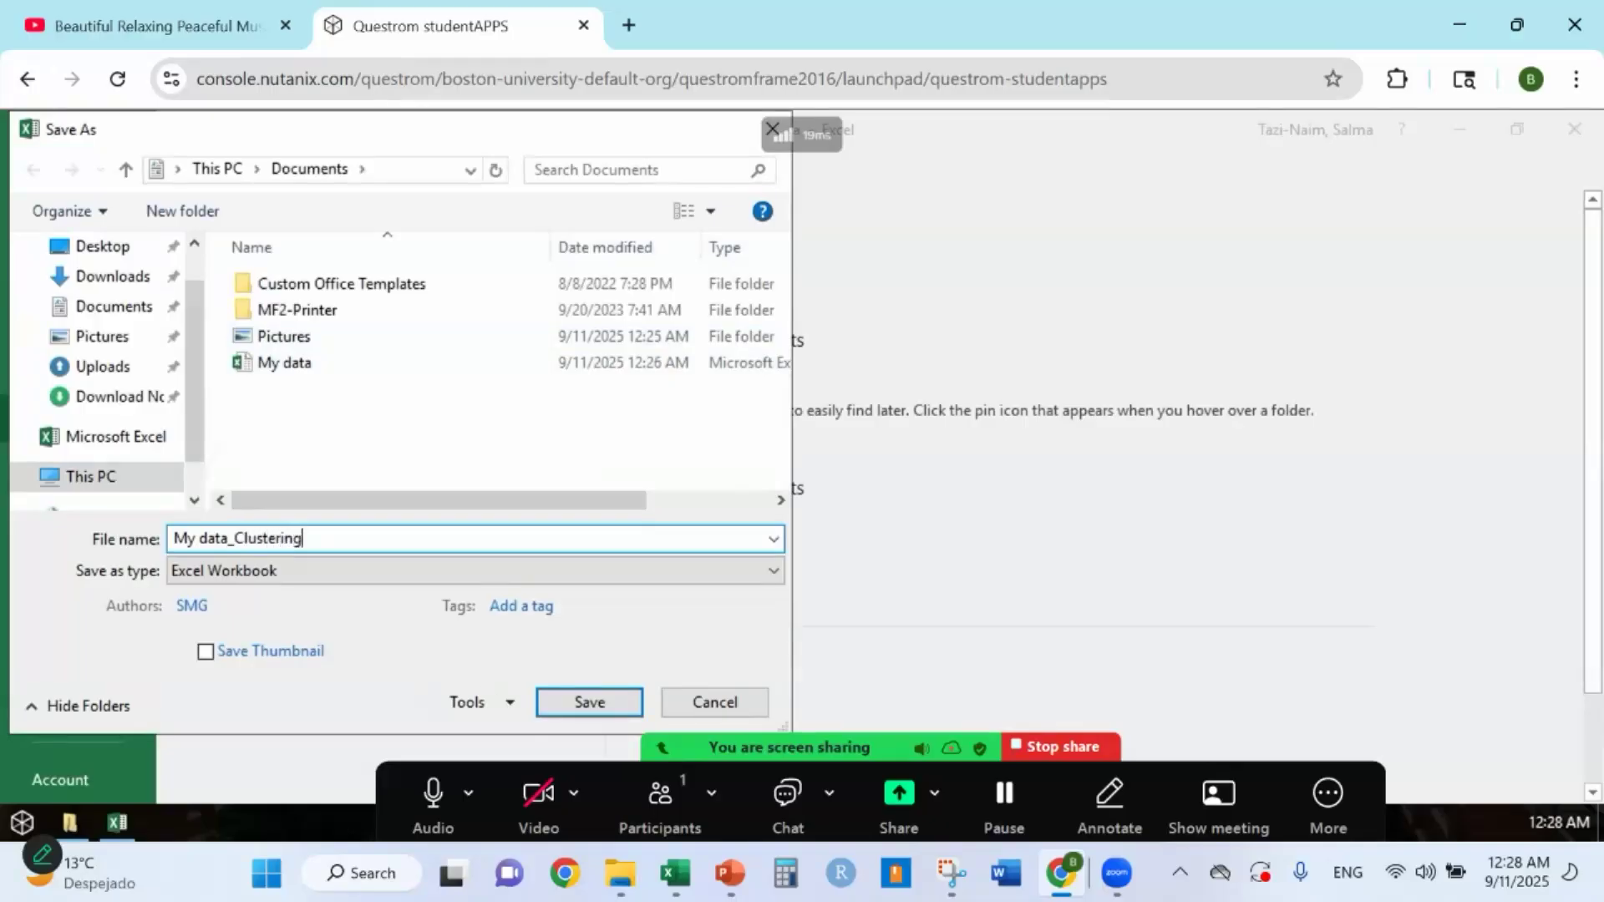
{"action": "left_click", "coordinate": [597, 696]}
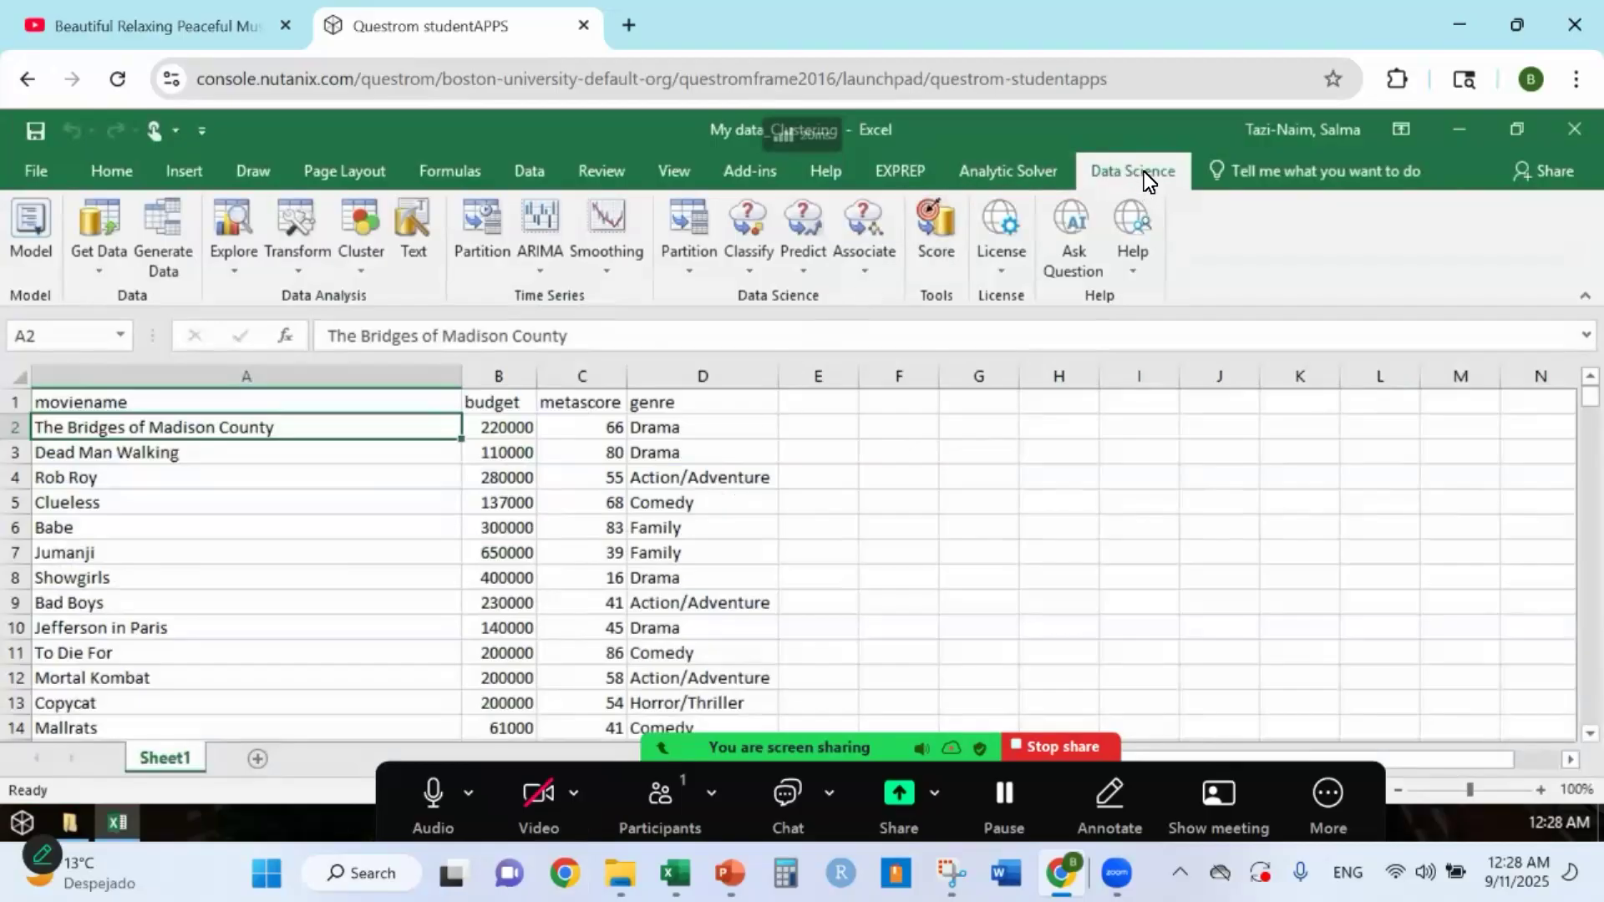
Start a k-Means Clustering analysis on Sheet1 with budget and metascore as the selected variables
{"action": "left_click", "coordinate": [351, 228]}
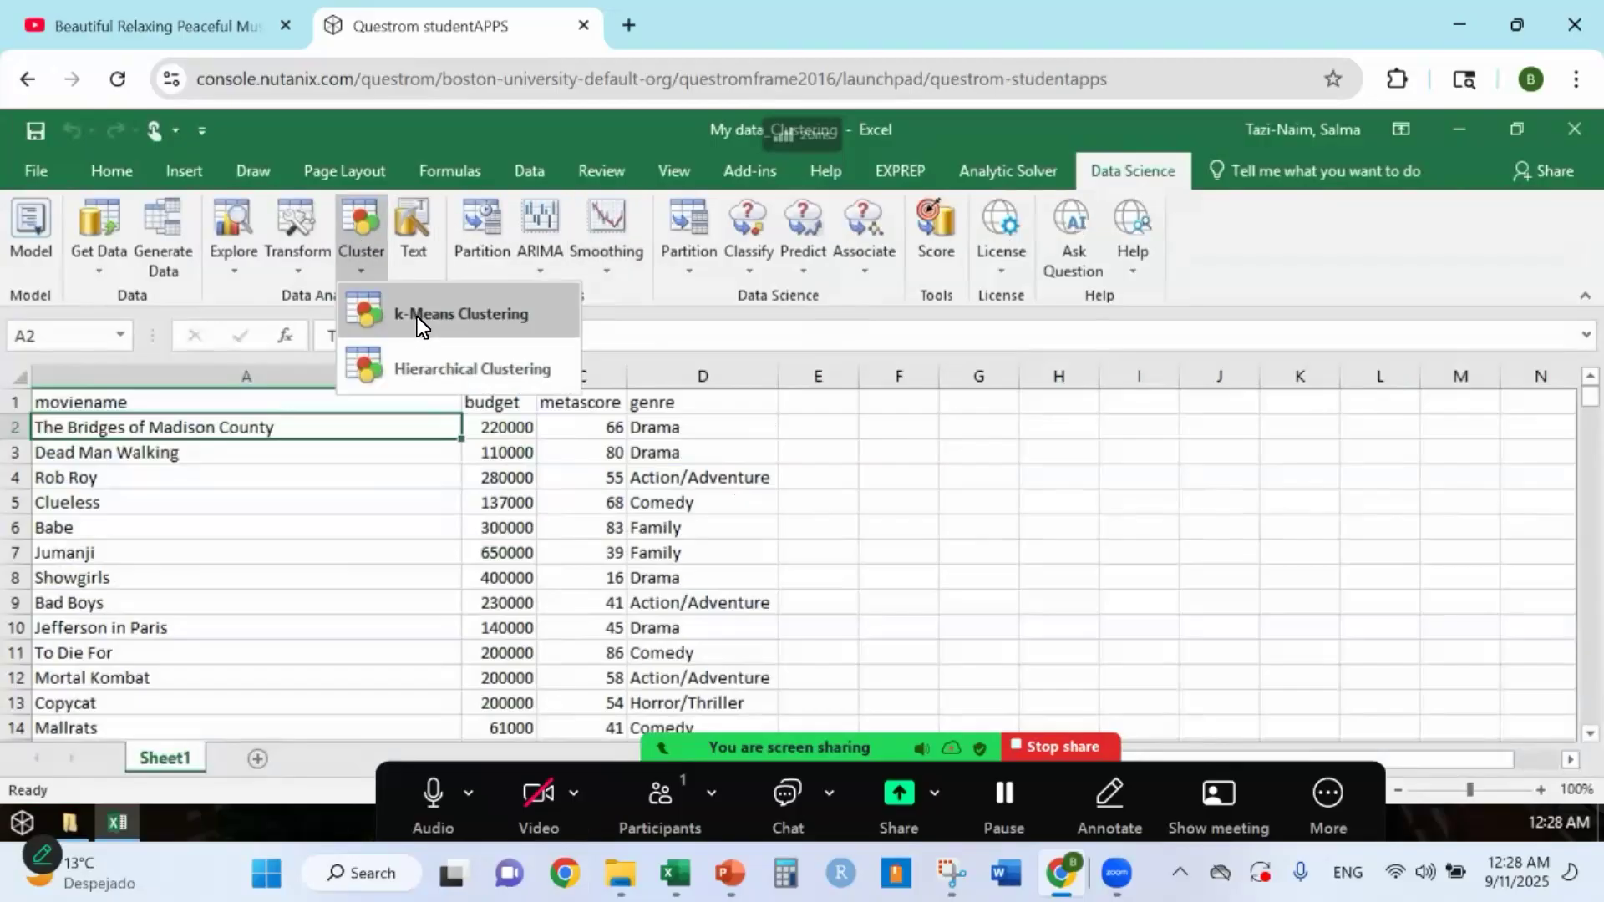
{"action": "left_click", "coordinate": [418, 321]}
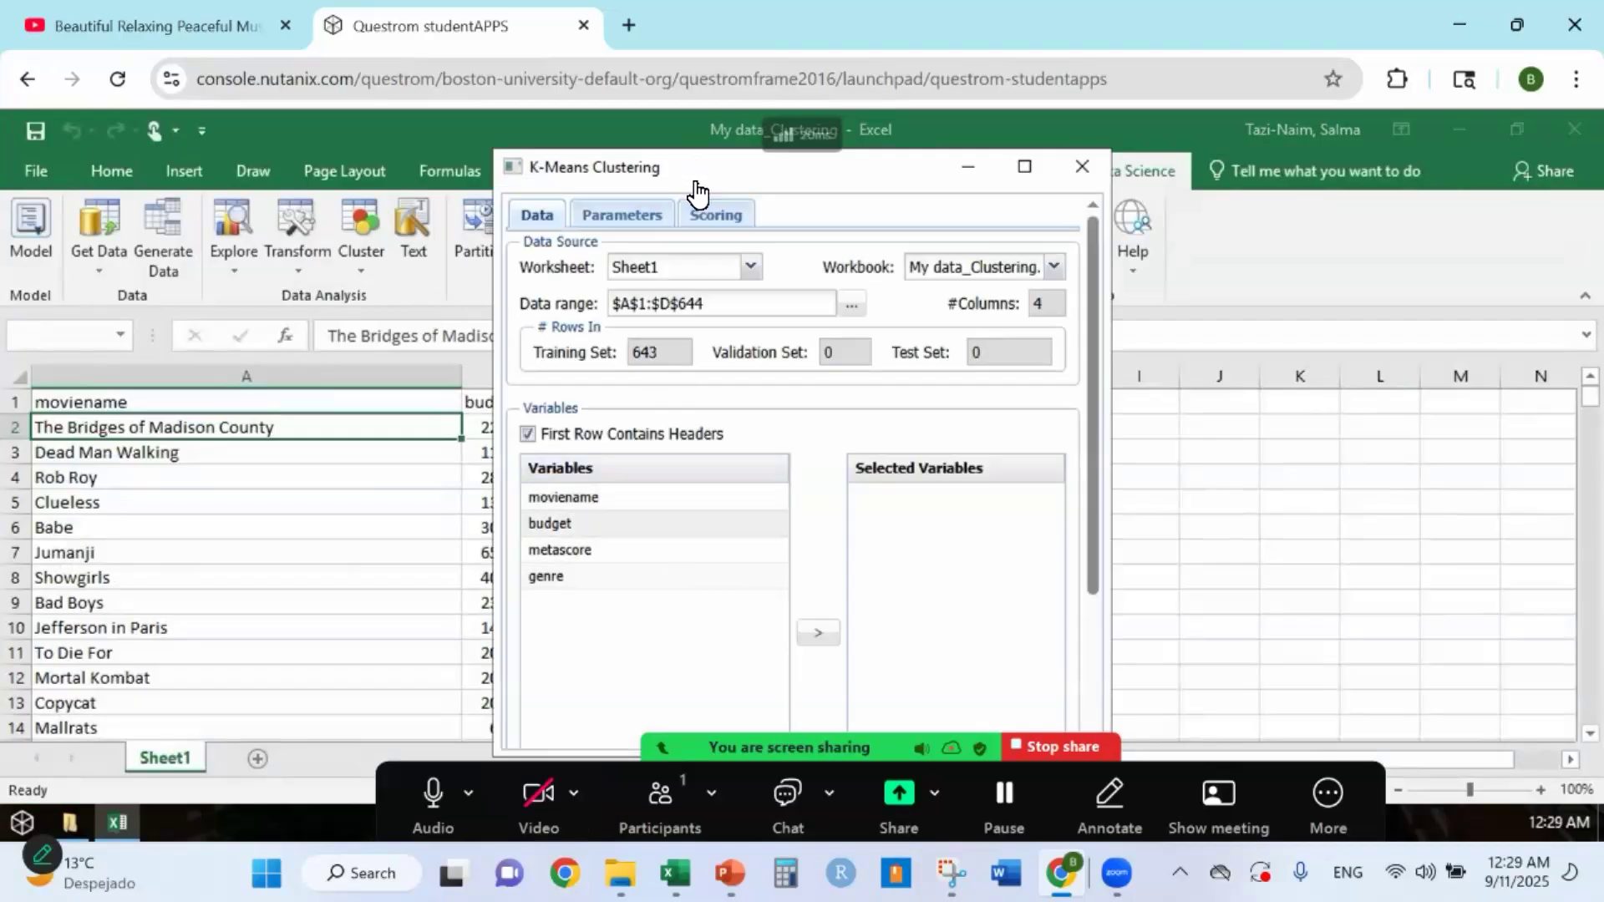
{"action": "left_click", "coordinate": [578, 527]}
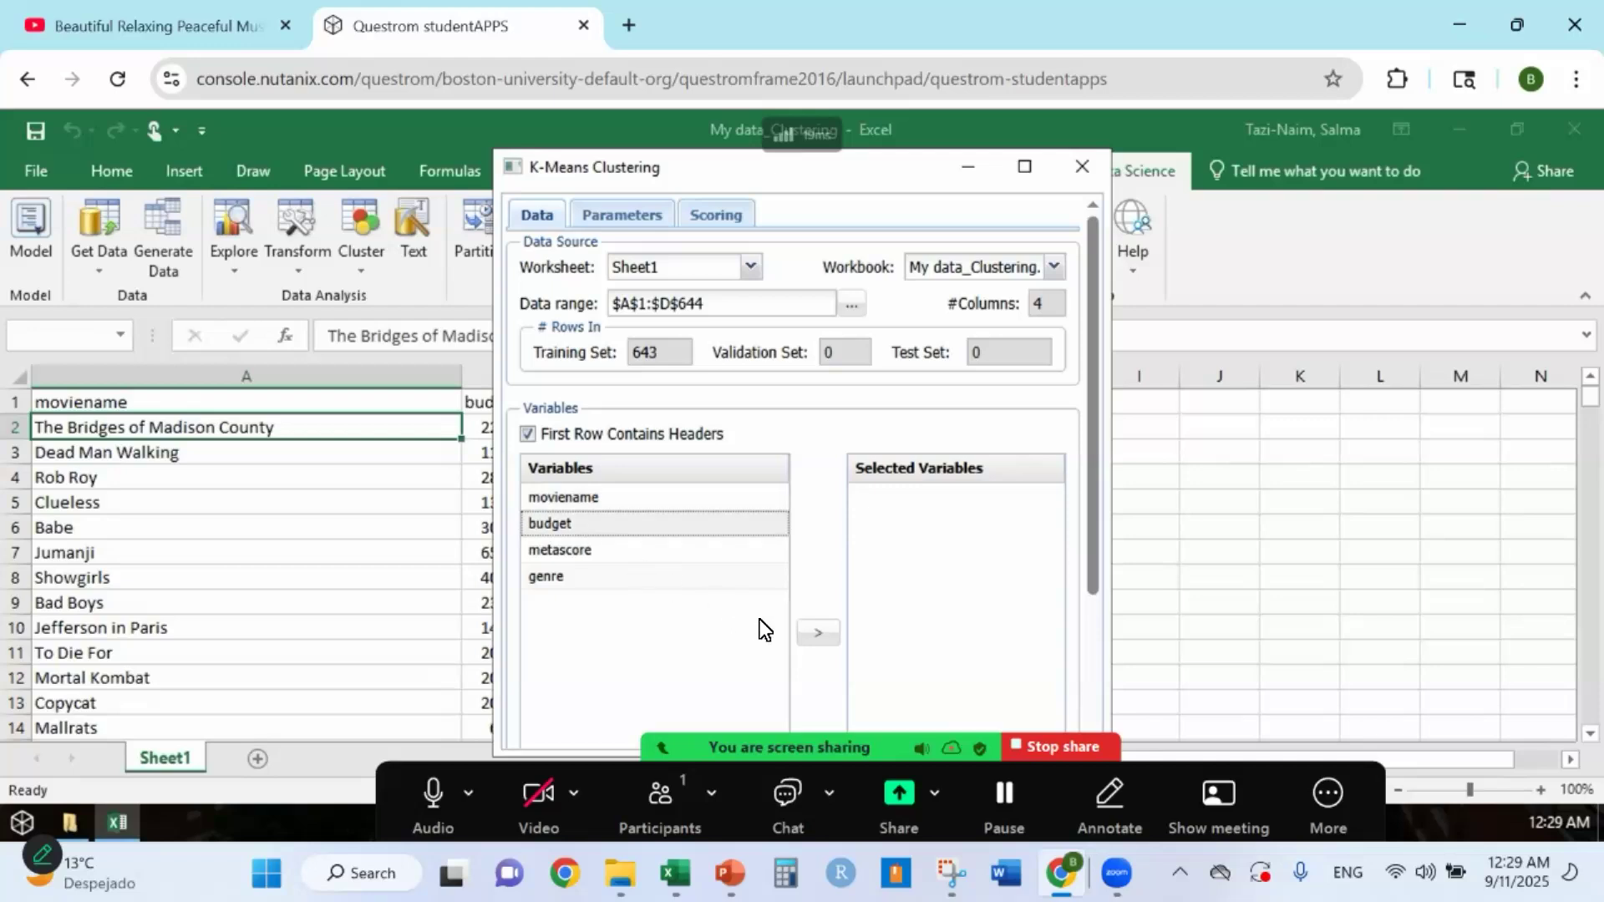
{"action": "left_click", "coordinate": [819, 637]}
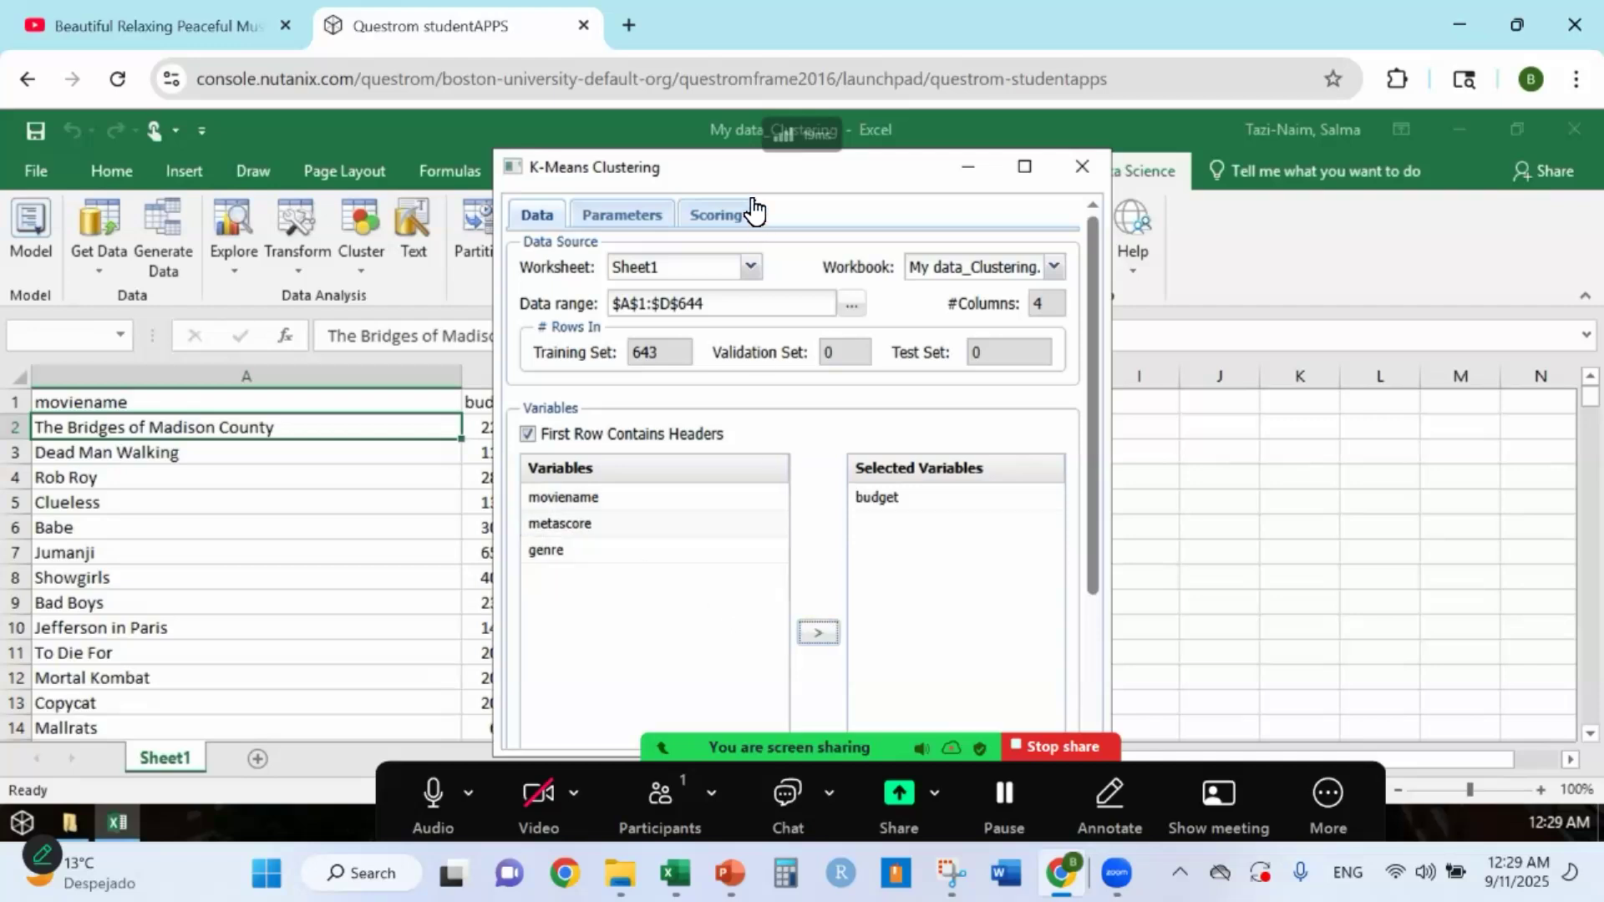
{"action": "left_click_drag", "start_coordinate": [714, 174], "coordinate": [1122, 148]}
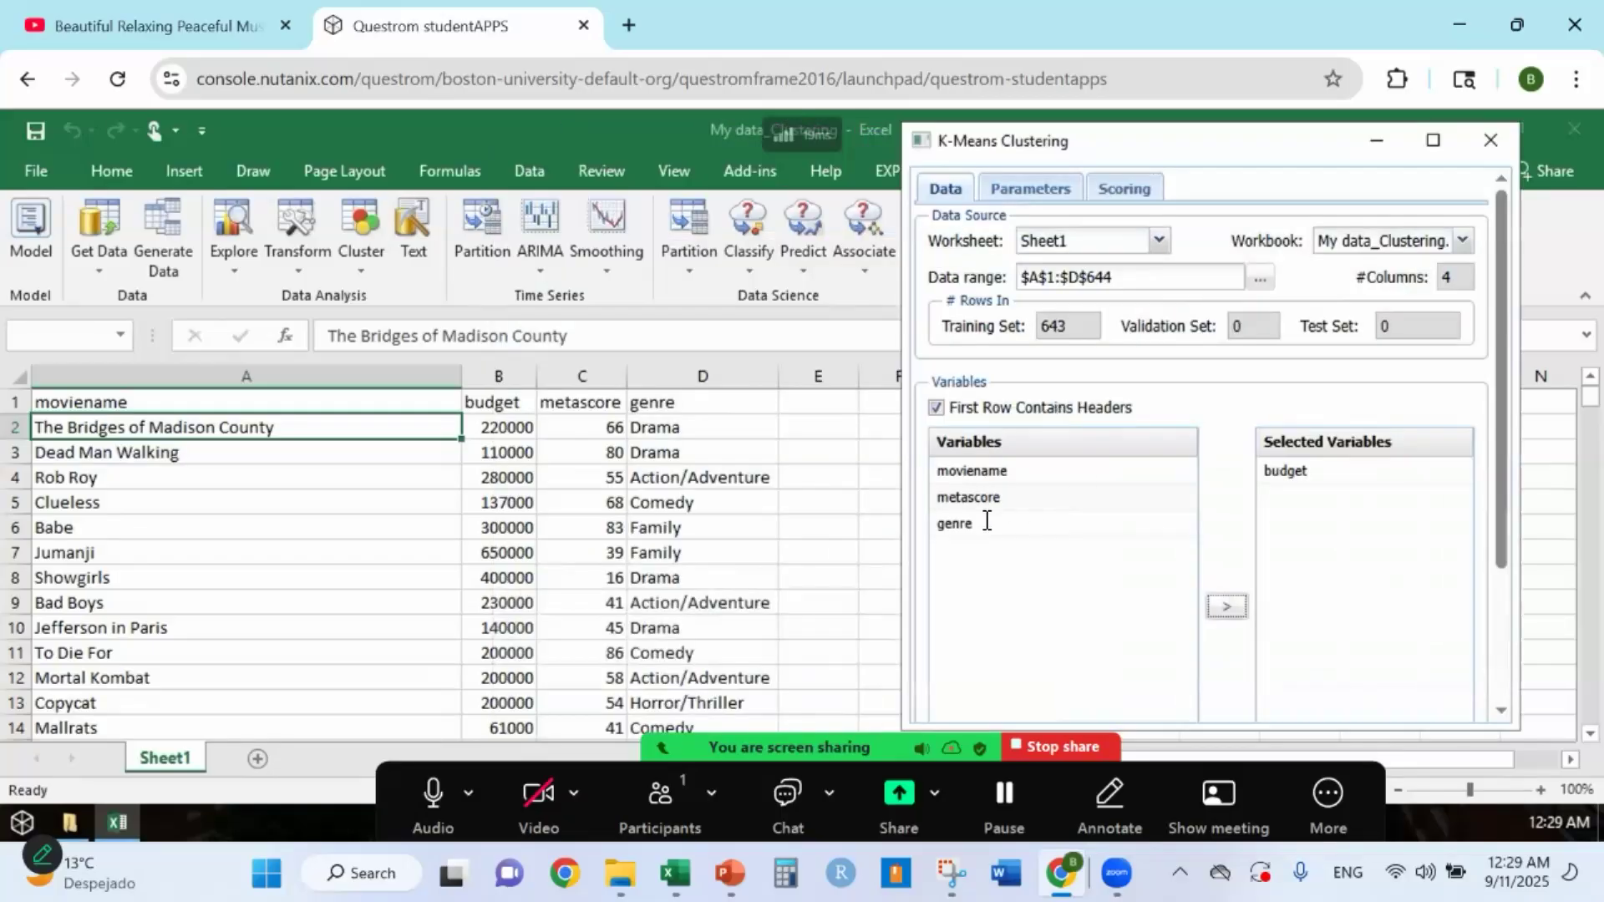
{"action": "left_click", "coordinate": [1161, 498]}
{"action": "left_click", "coordinate": [1226, 606]}
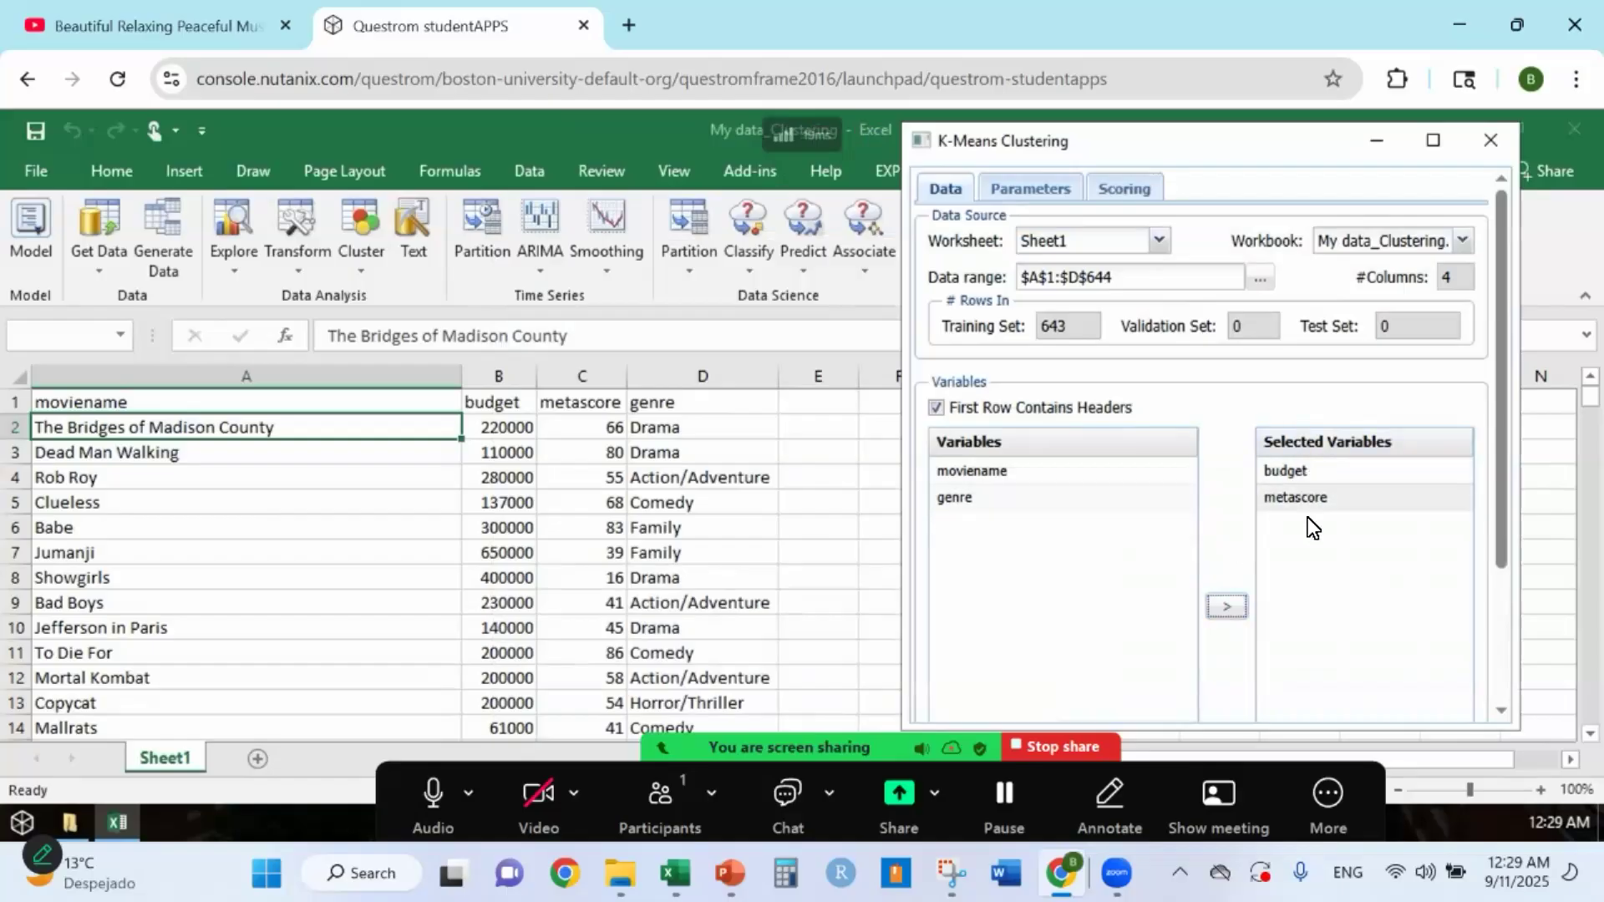
Run the k-Means clustering with 2 clusters, adding Inter-Cluster Distances, Clusters Summary and Record-Cluster Distances to the output
{"action": "left_click", "coordinate": [1034, 188]}
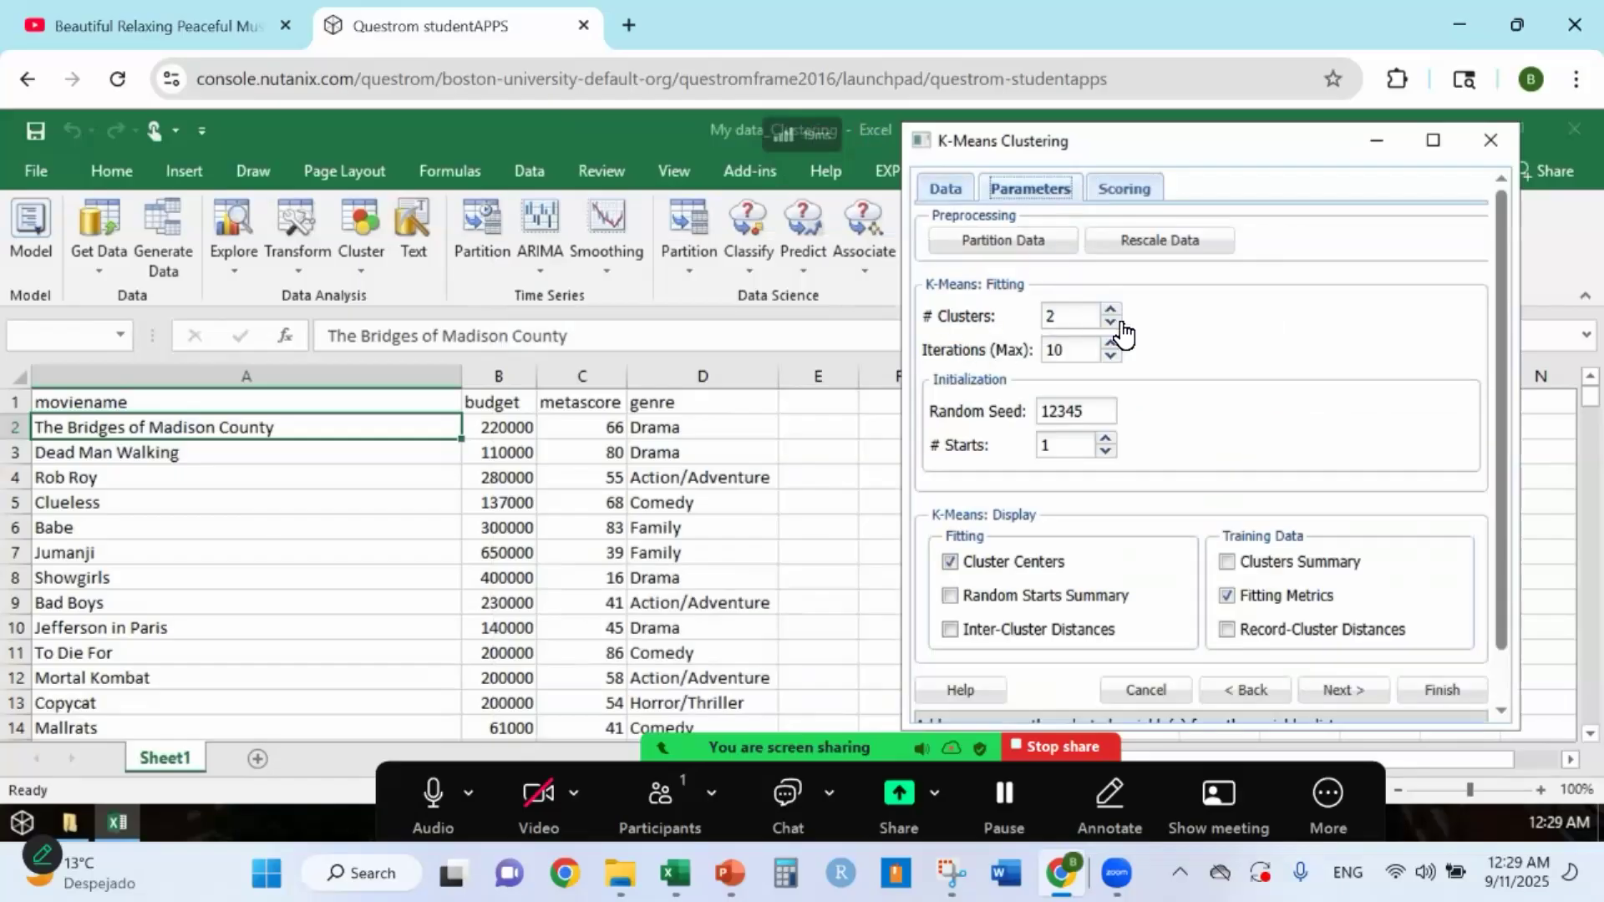
{"action": "left_click", "coordinate": [1111, 322]}
{"action": "left_click", "coordinate": [1110, 308]}
{"action": "left_click", "coordinate": [1111, 309]}
{"action": "scroll", "coordinate": [1190, 363], "scroll_direction": "down", "scroll_amount": 1}
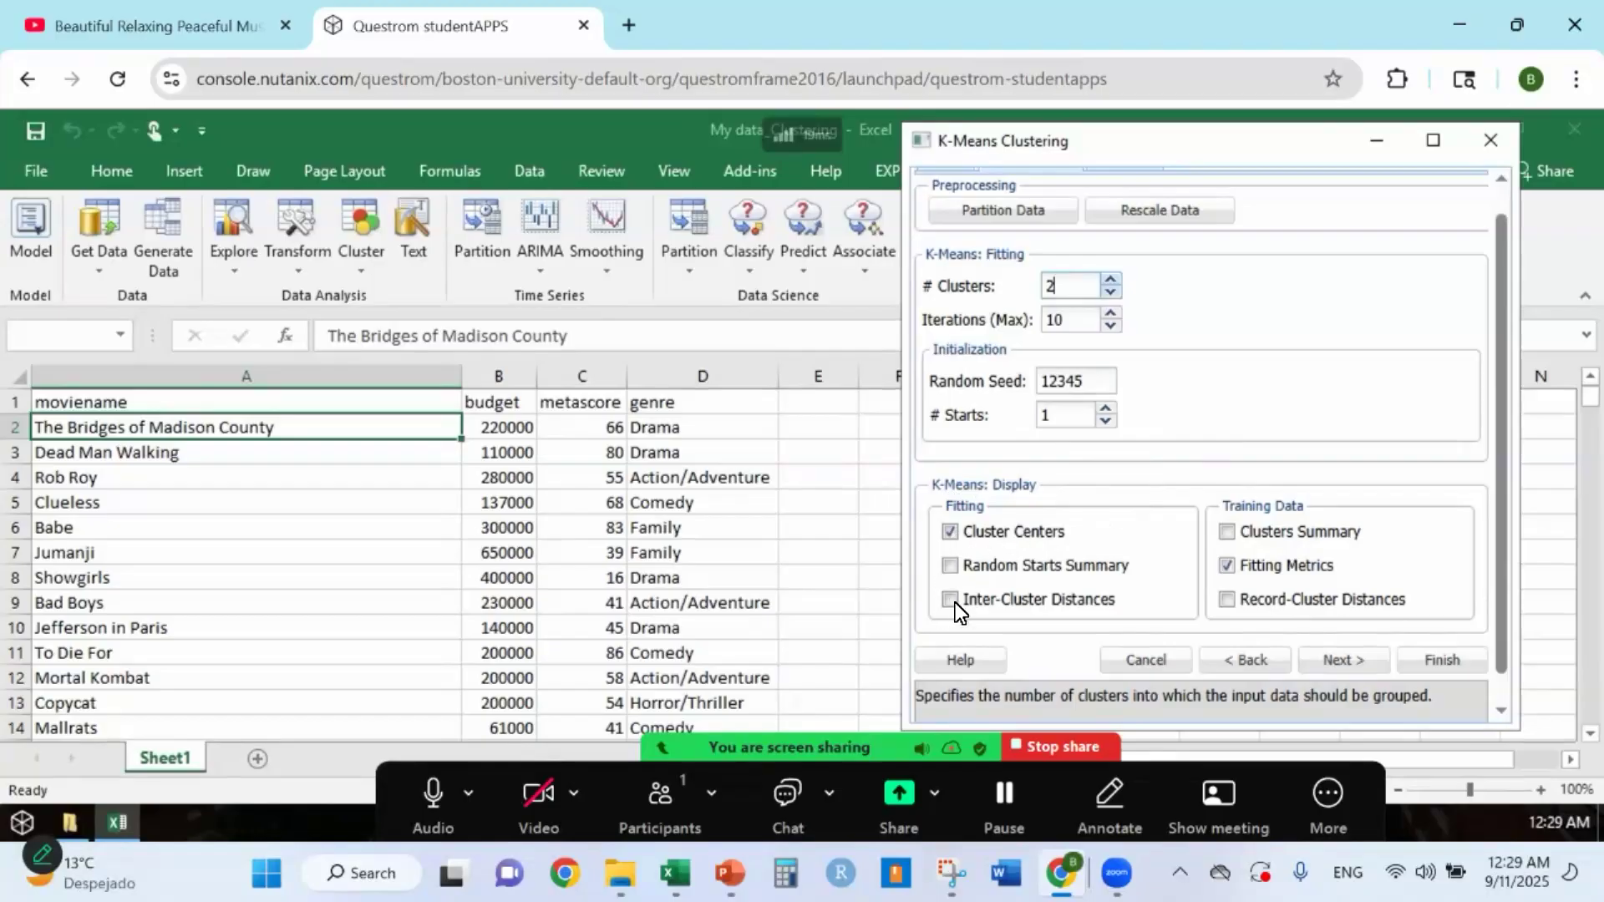
{"action": "left_click", "coordinate": [1228, 531]}
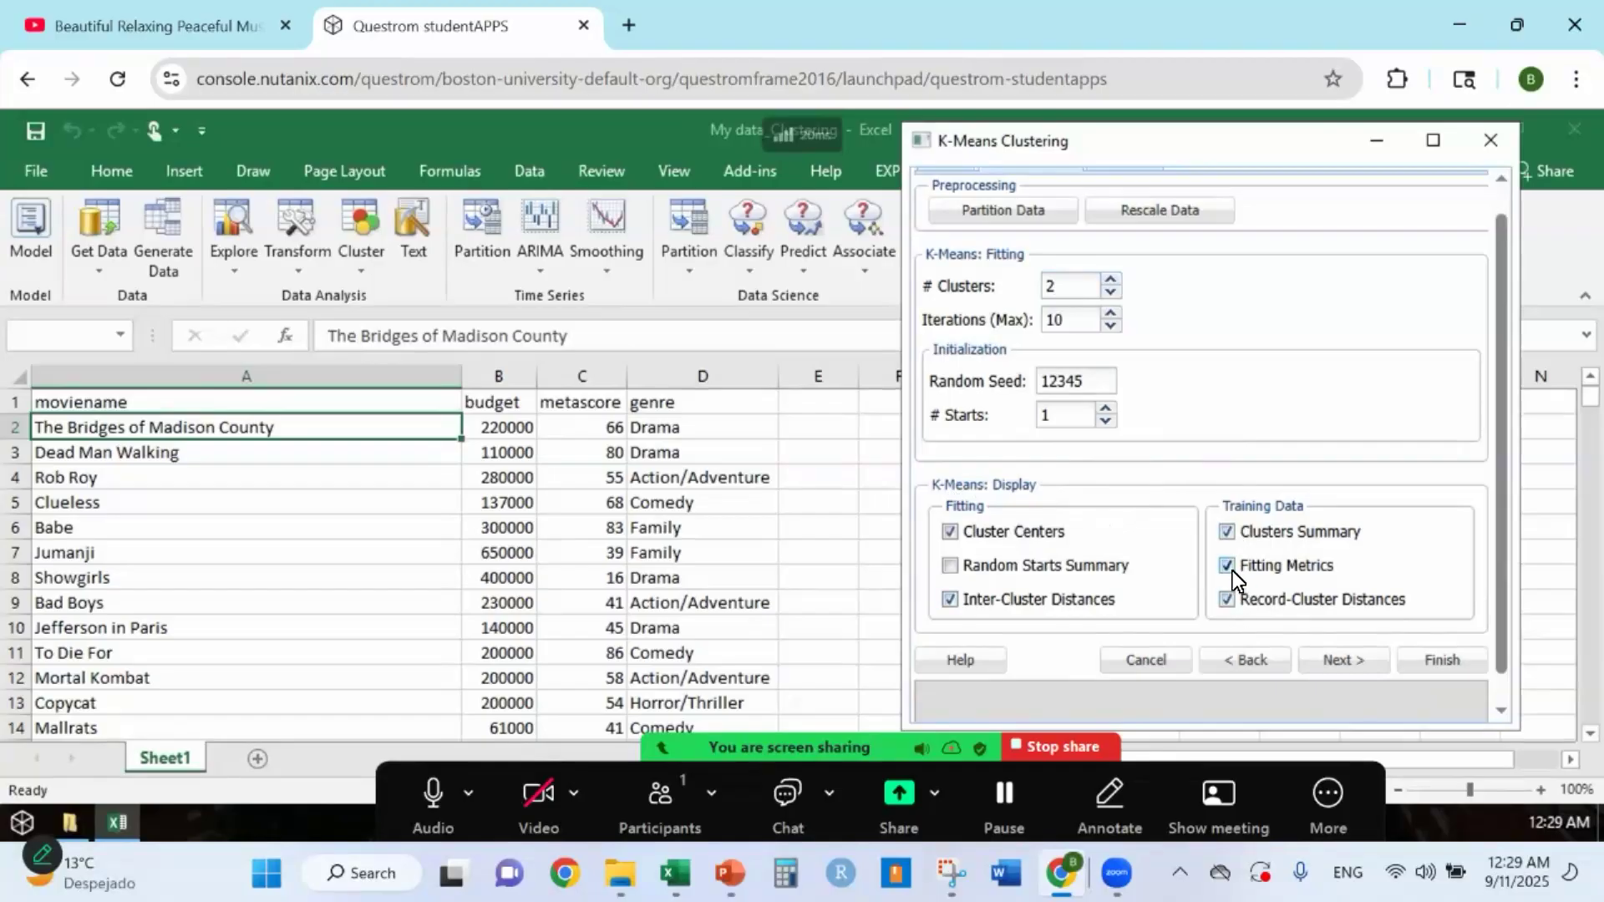
{"action": "left_click", "coordinate": [1431, 660]}
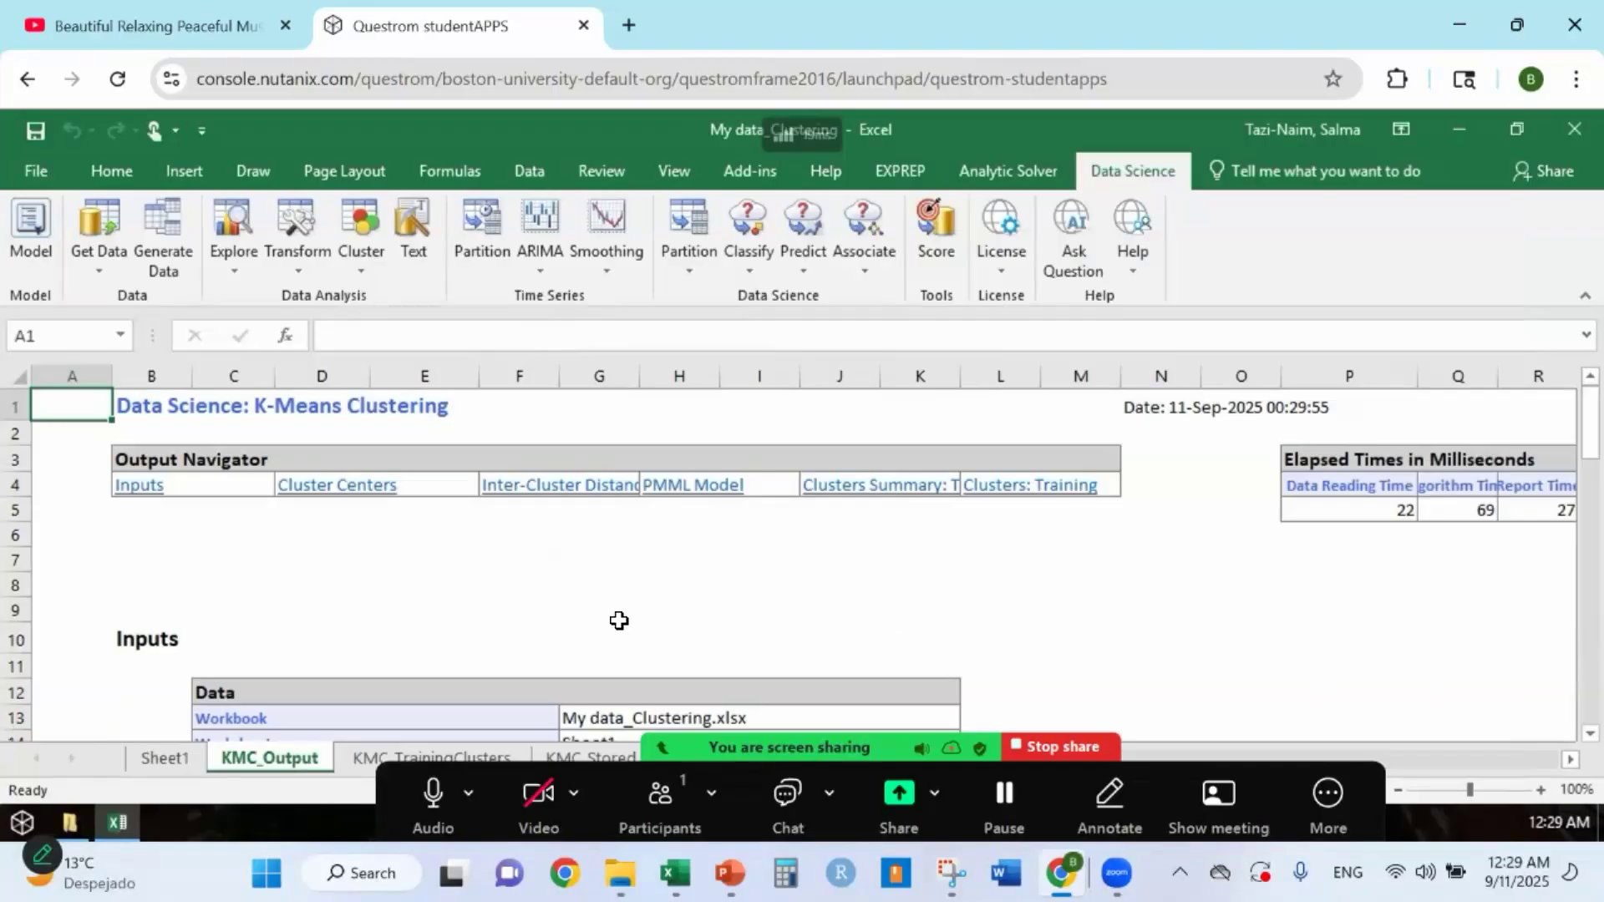
Save the My data_Clustering workbook with its clustering output and close Excel in the virtual session
{"action": "scroll", "coordinate": [584, 643], "scroll_direction": "down", "scroll_amount": 1}
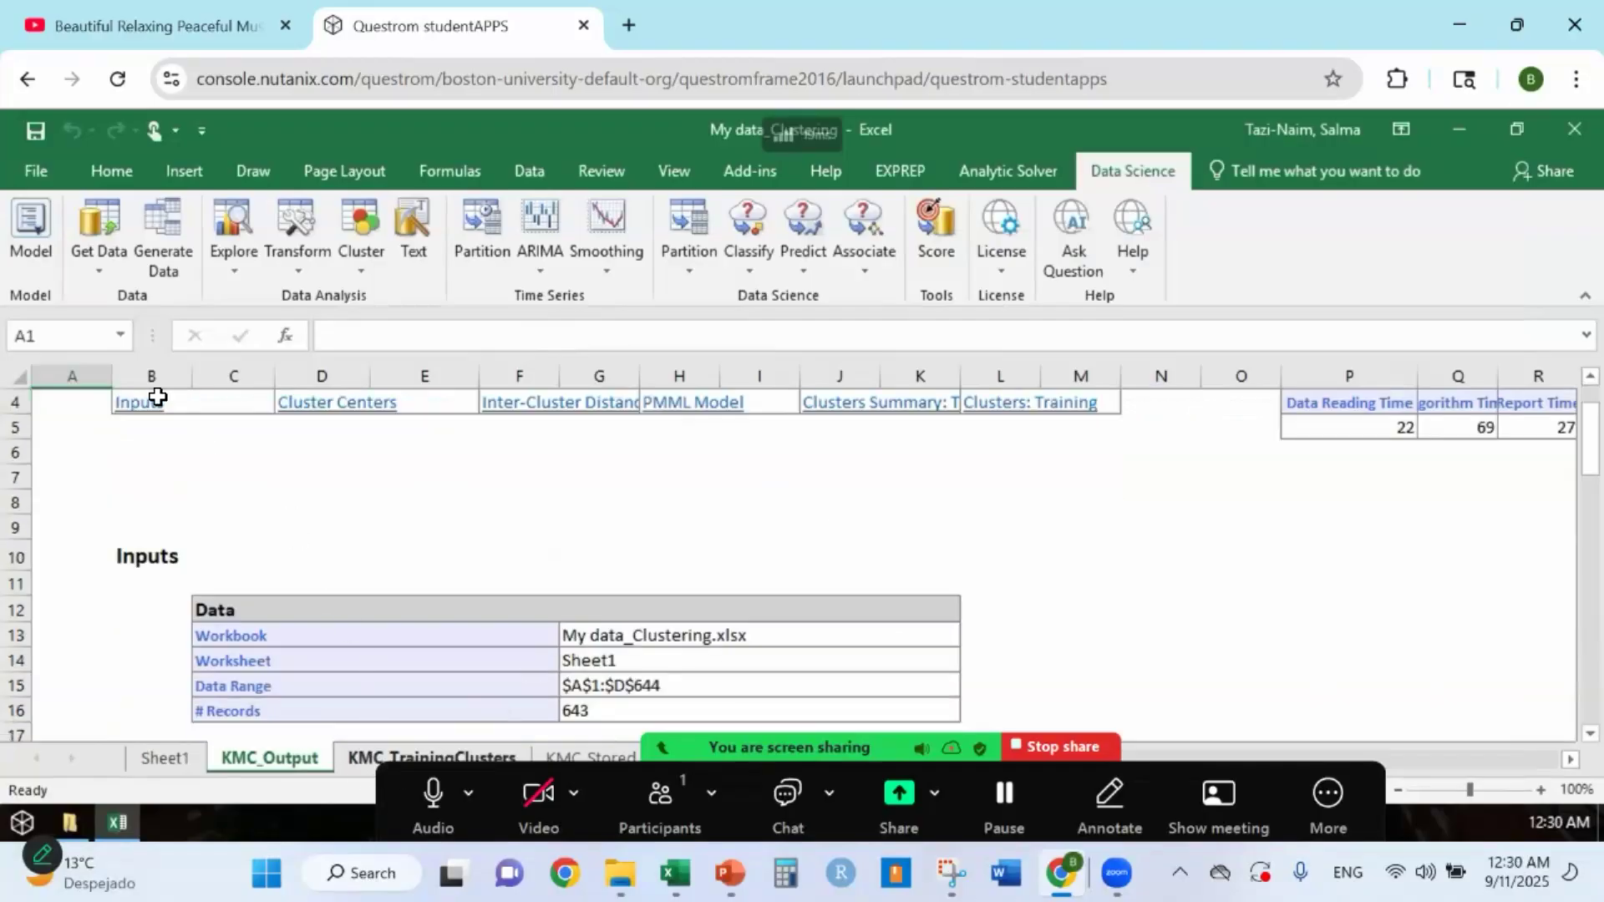
{"action": "left_click", "coordinate": [34, 133]}
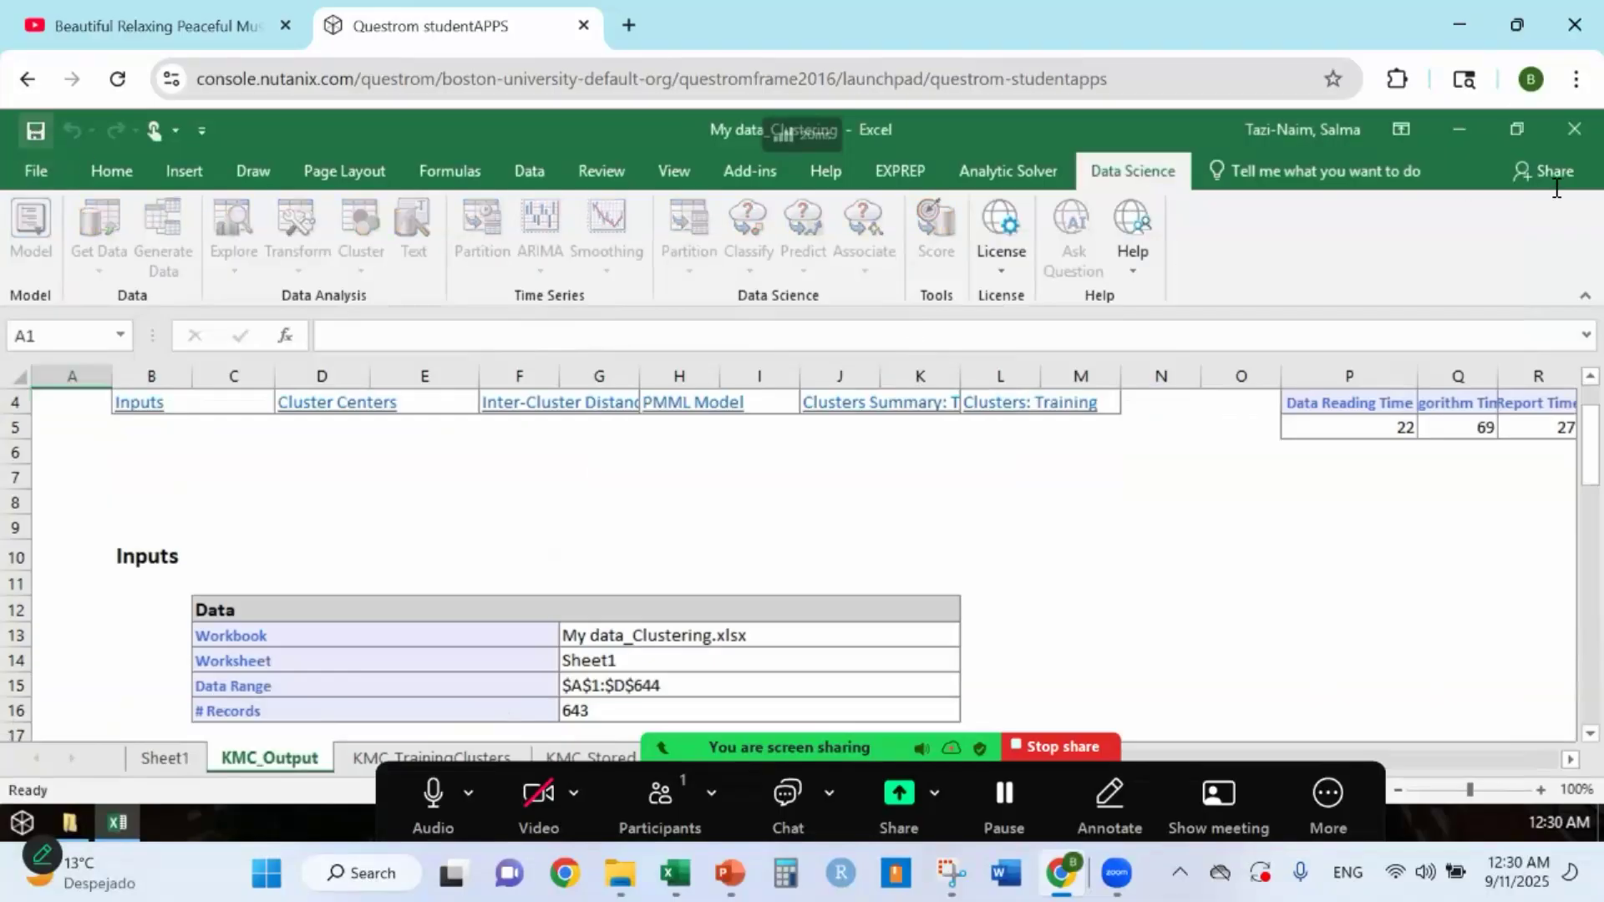
{"action": "left_click", "coordinate": [1570, 134]}
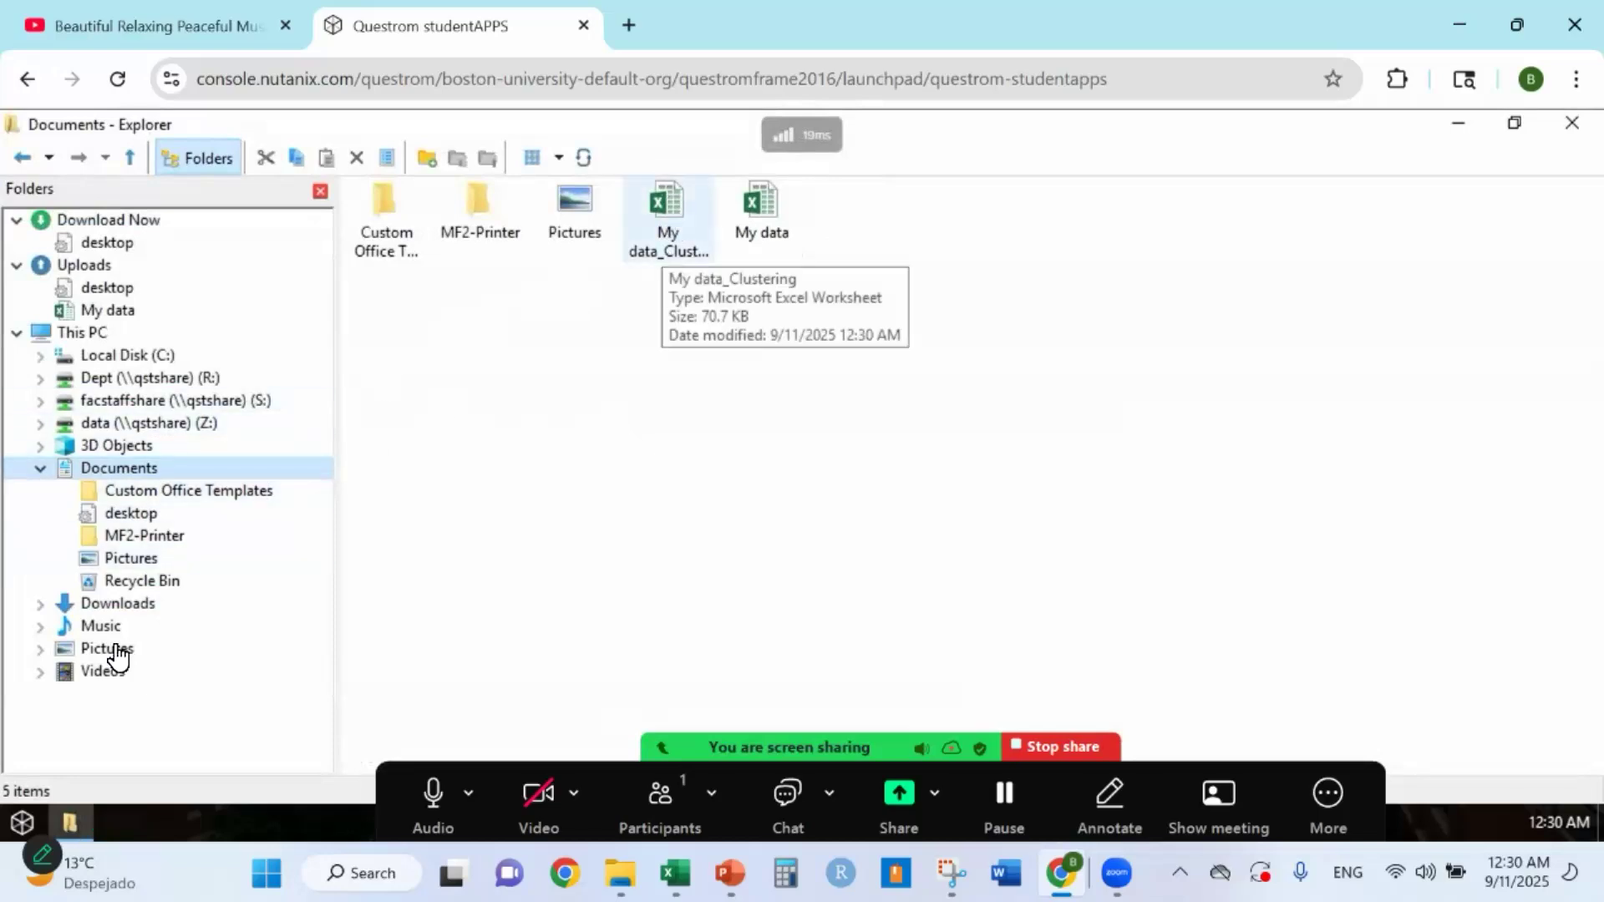
Go to the Documents folder under This PC and try to copy My data_Clustering to the Download Now folder
{"action": "left_click", "coordinate": [14, 820]}
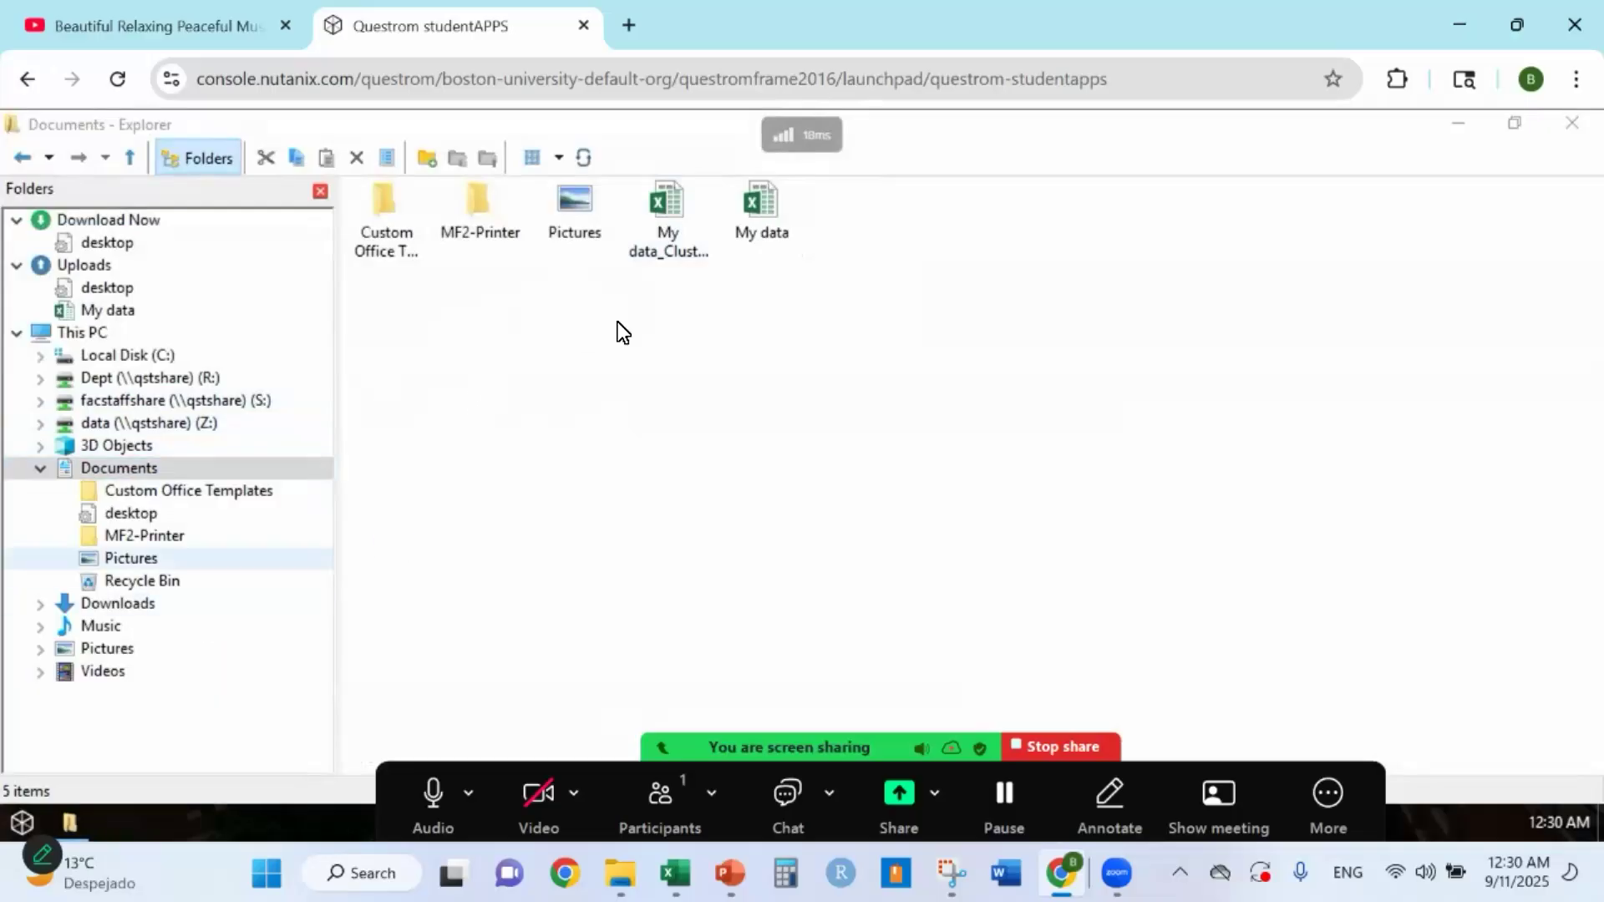
{"action": "left_click", "coordinate": [82, 333]}
{"action": "left_click", "coordinate": [129, 470]}
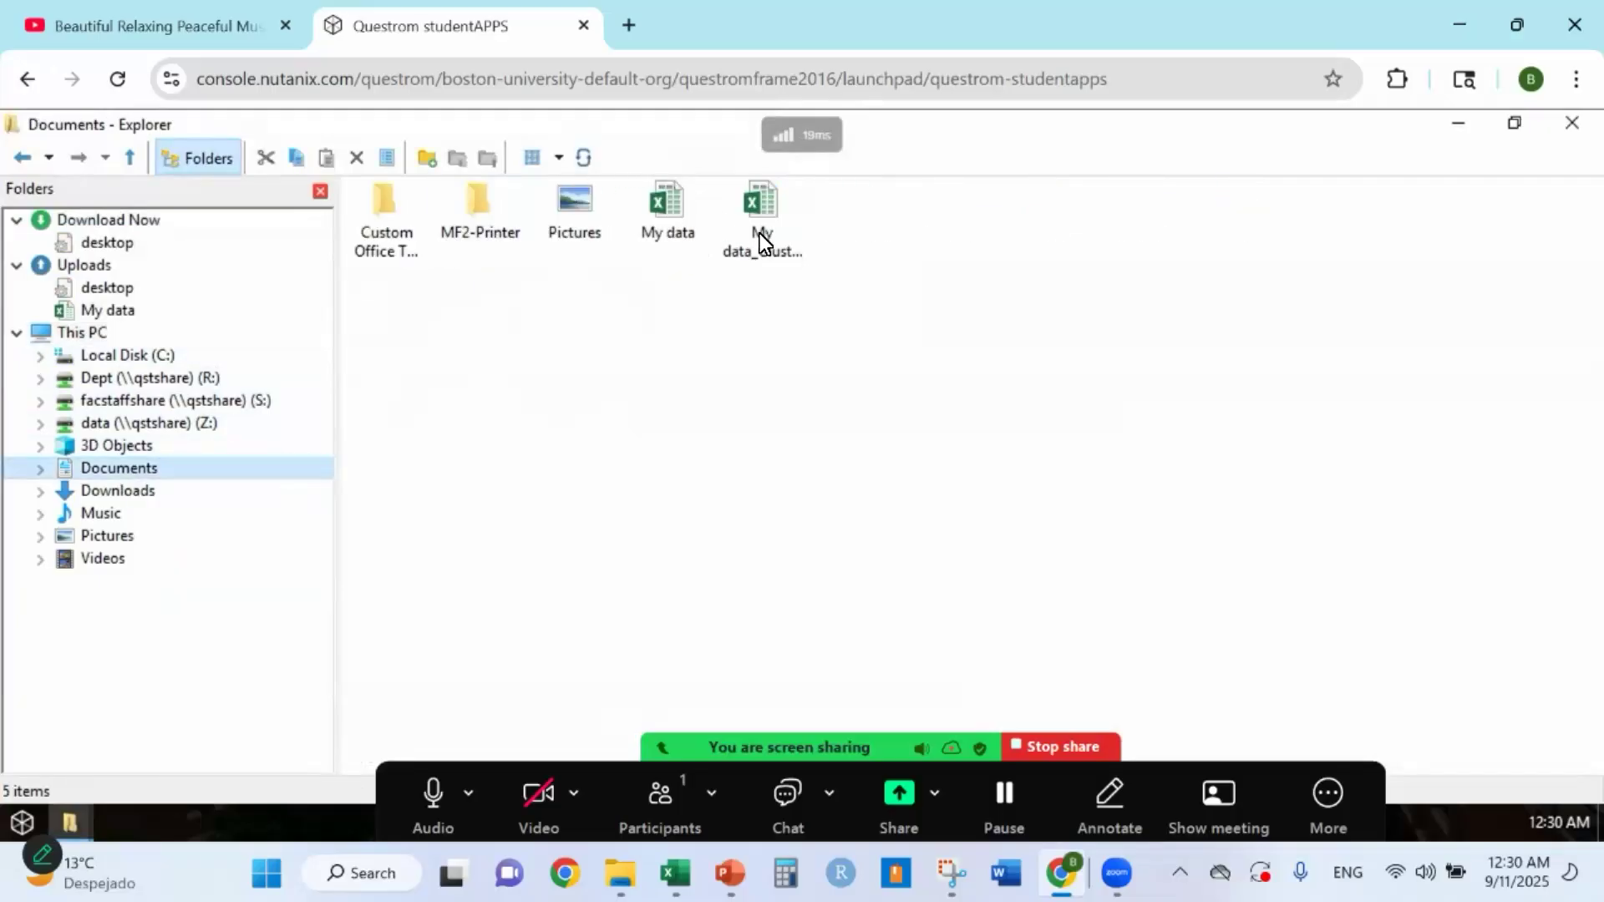
{"action": "left_click_drag", "start_coordinate": [764, 223], "coordinate": [138, 208]}
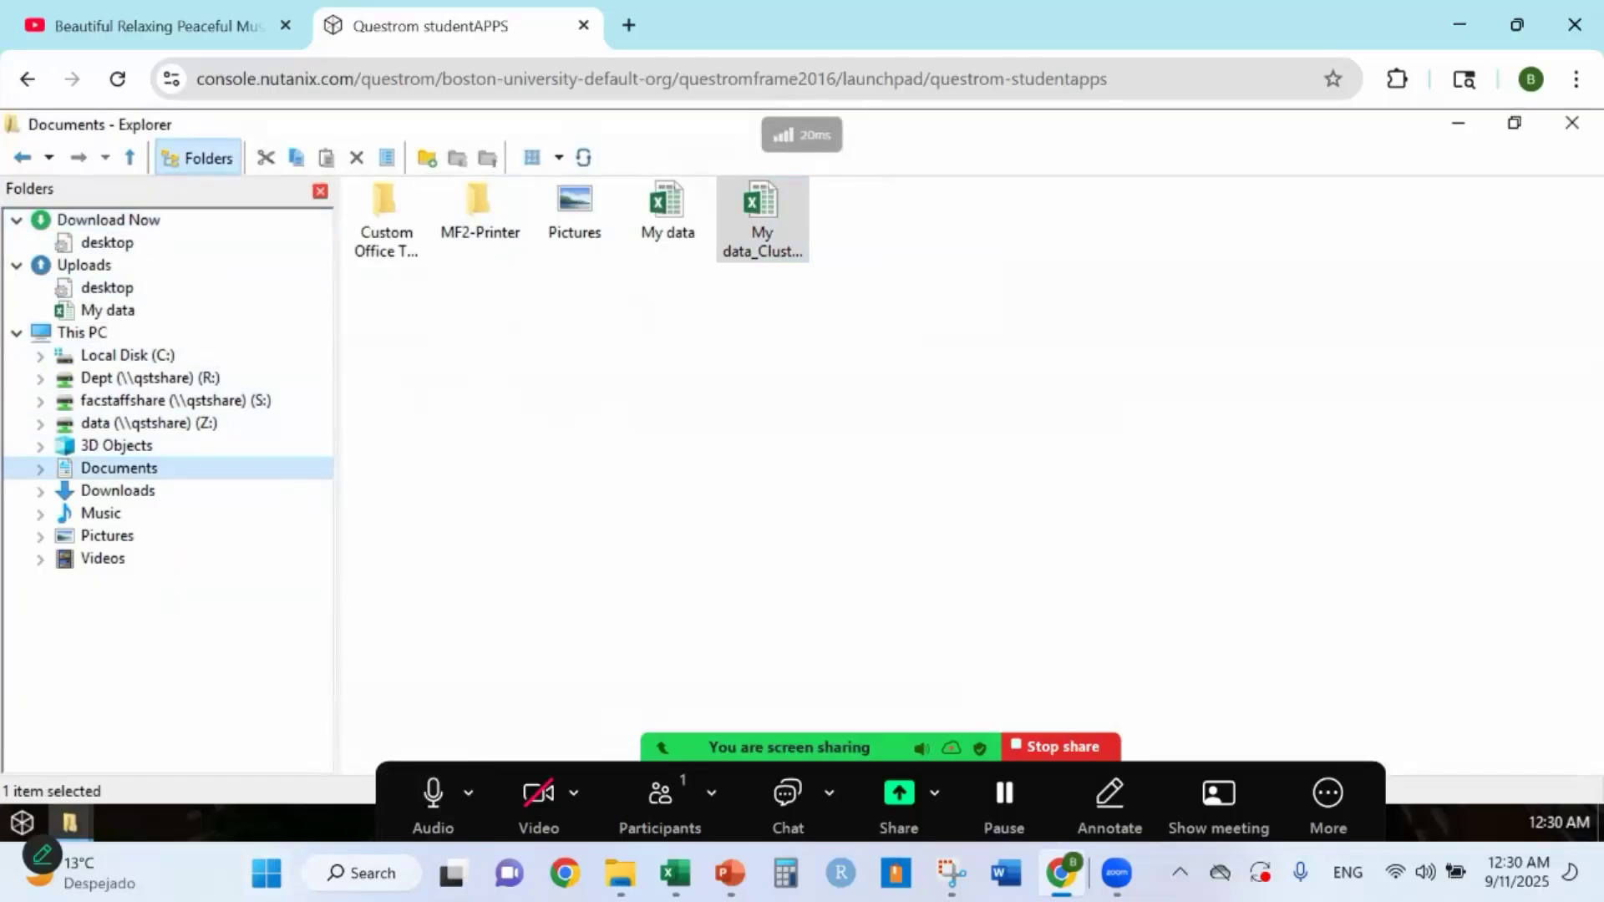
Check the Downloads folder on the local computer for the clustering workbook, then return to the Nutanix session
{"action": "left_click", "coordinate": [621, 873]}
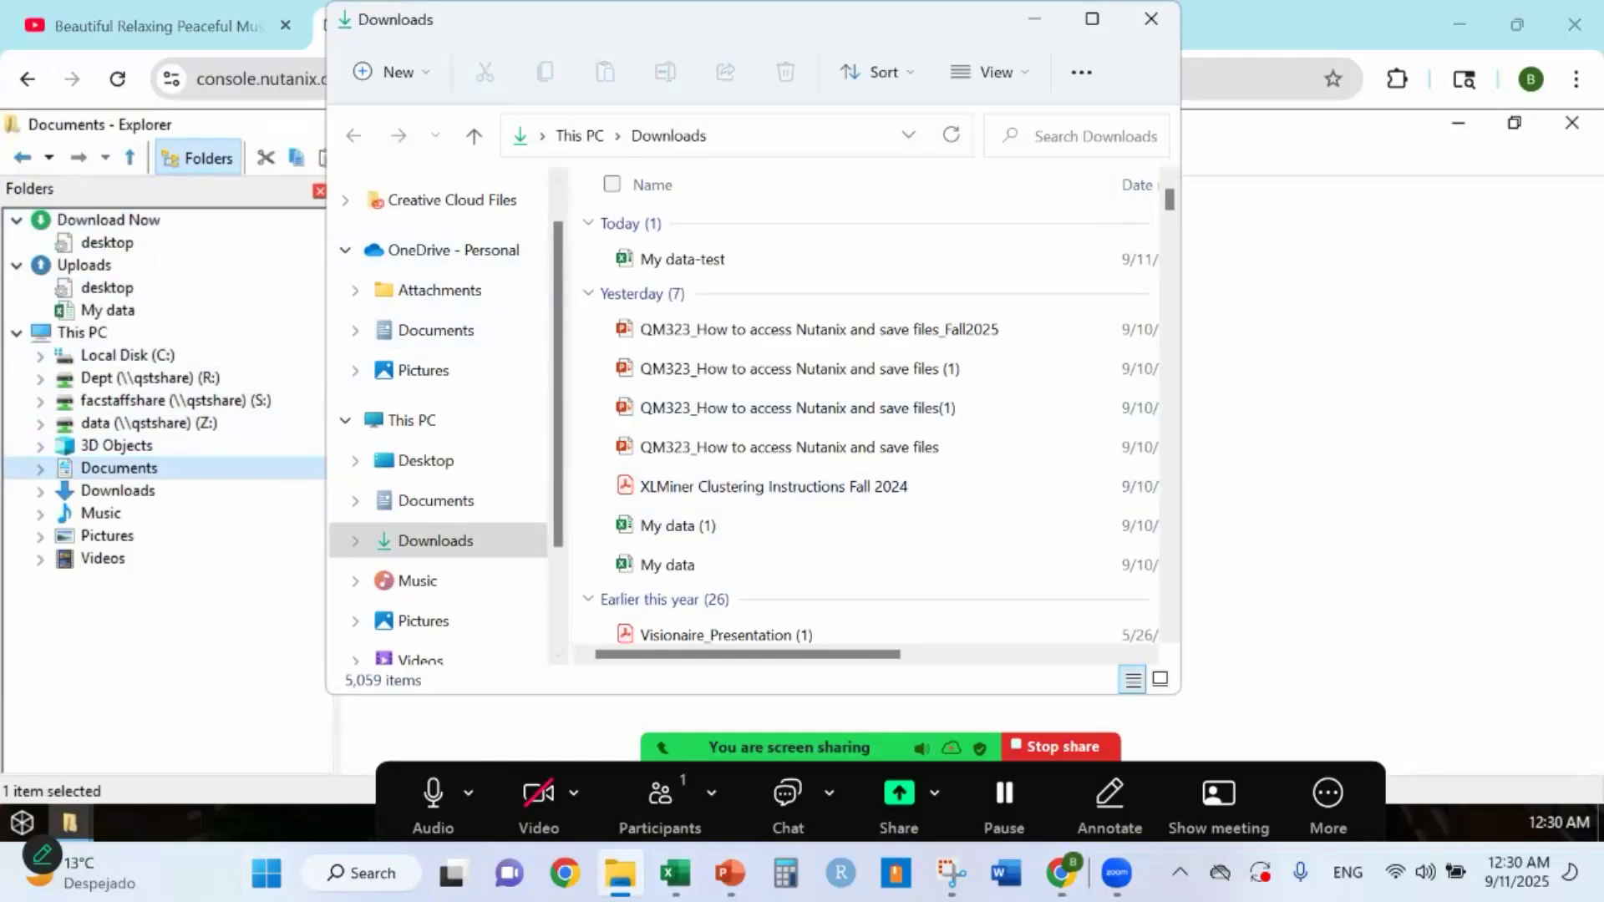
{"action": "mouse_move", "coordinate": [621, 873]}
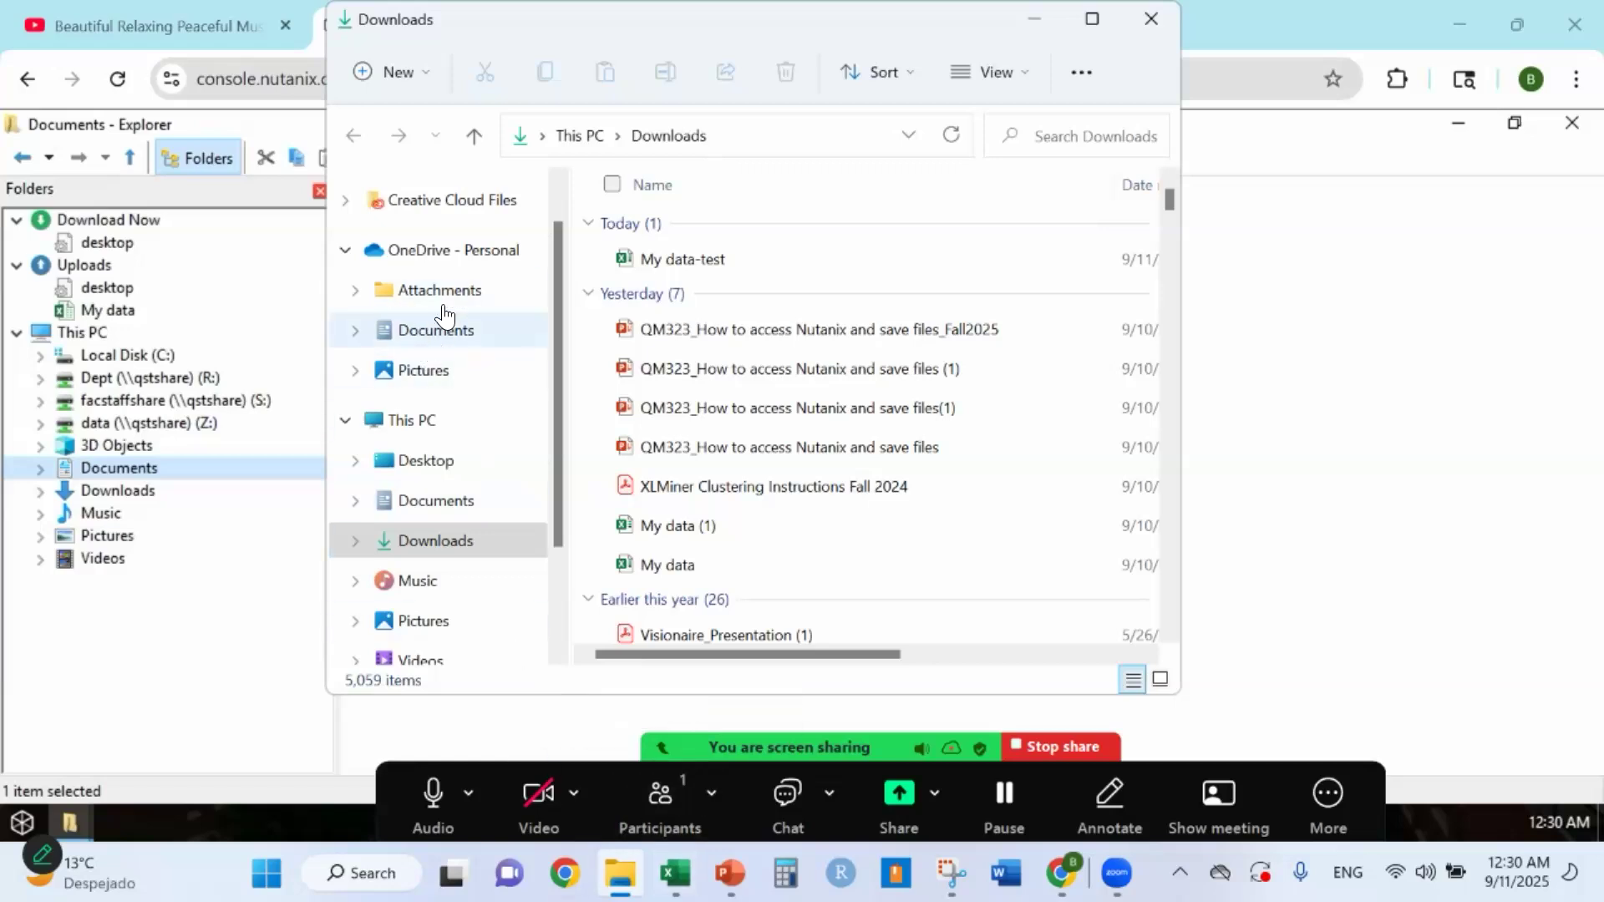
{"action": "scroll", "coordinate": [447, 318], "scroll_direction": "up", "scroll_amount": 1}
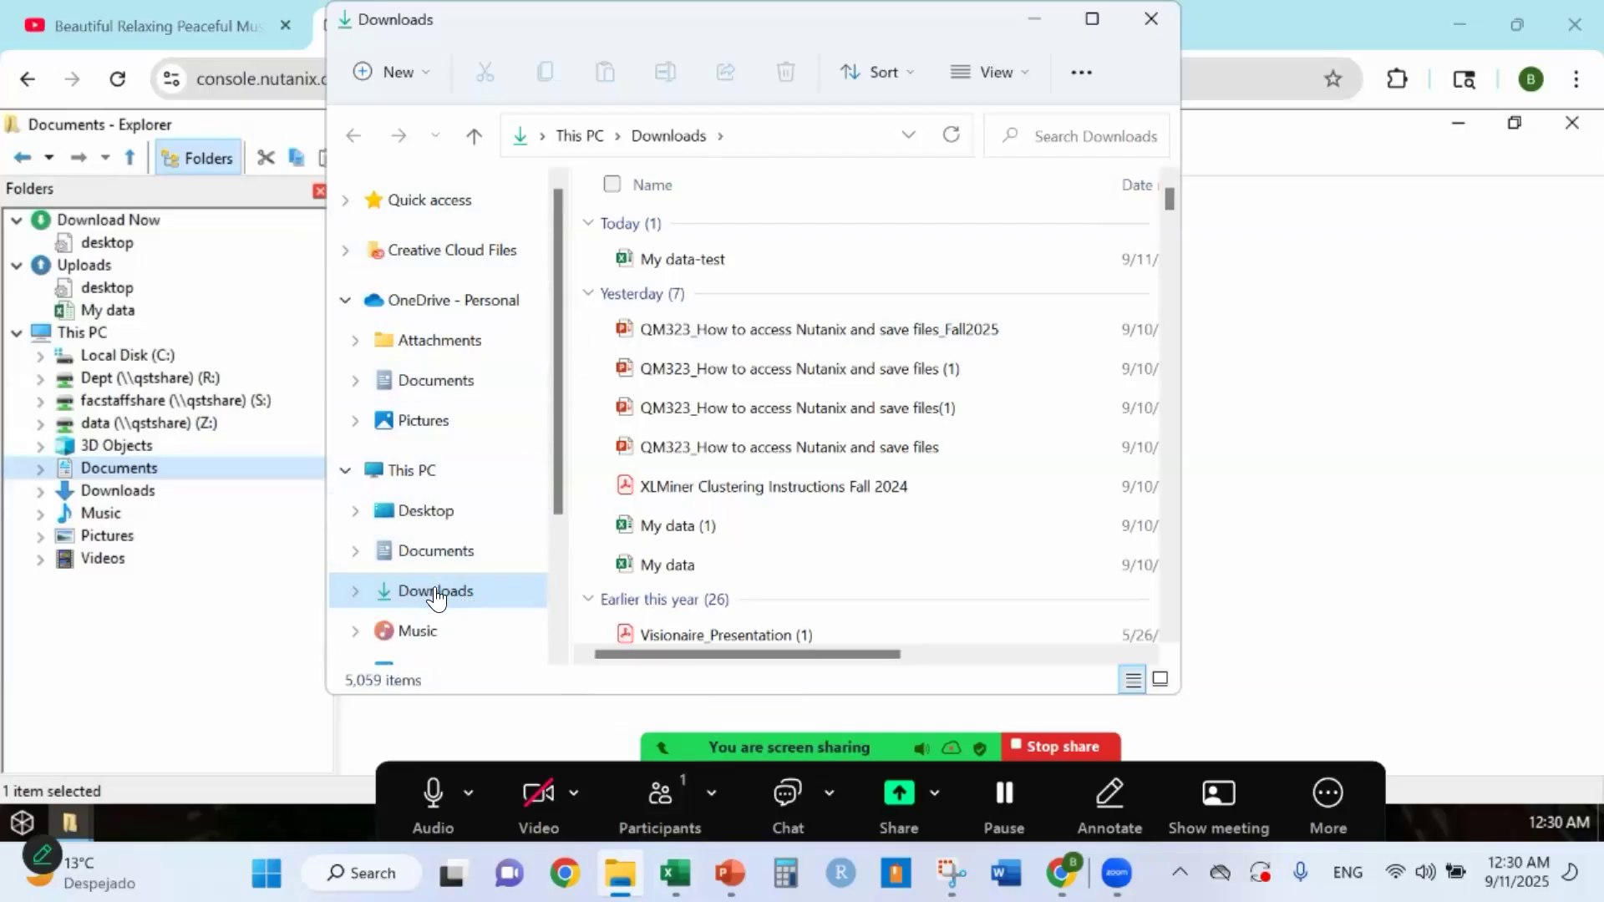
{"action": "left_click", "coordinate": [1034, 19]}
Transfer My data_Clustering from Documents to Download Now and show the local computer's Downloads folder
{"action": "left_click", "coordinate": [743, 234]}
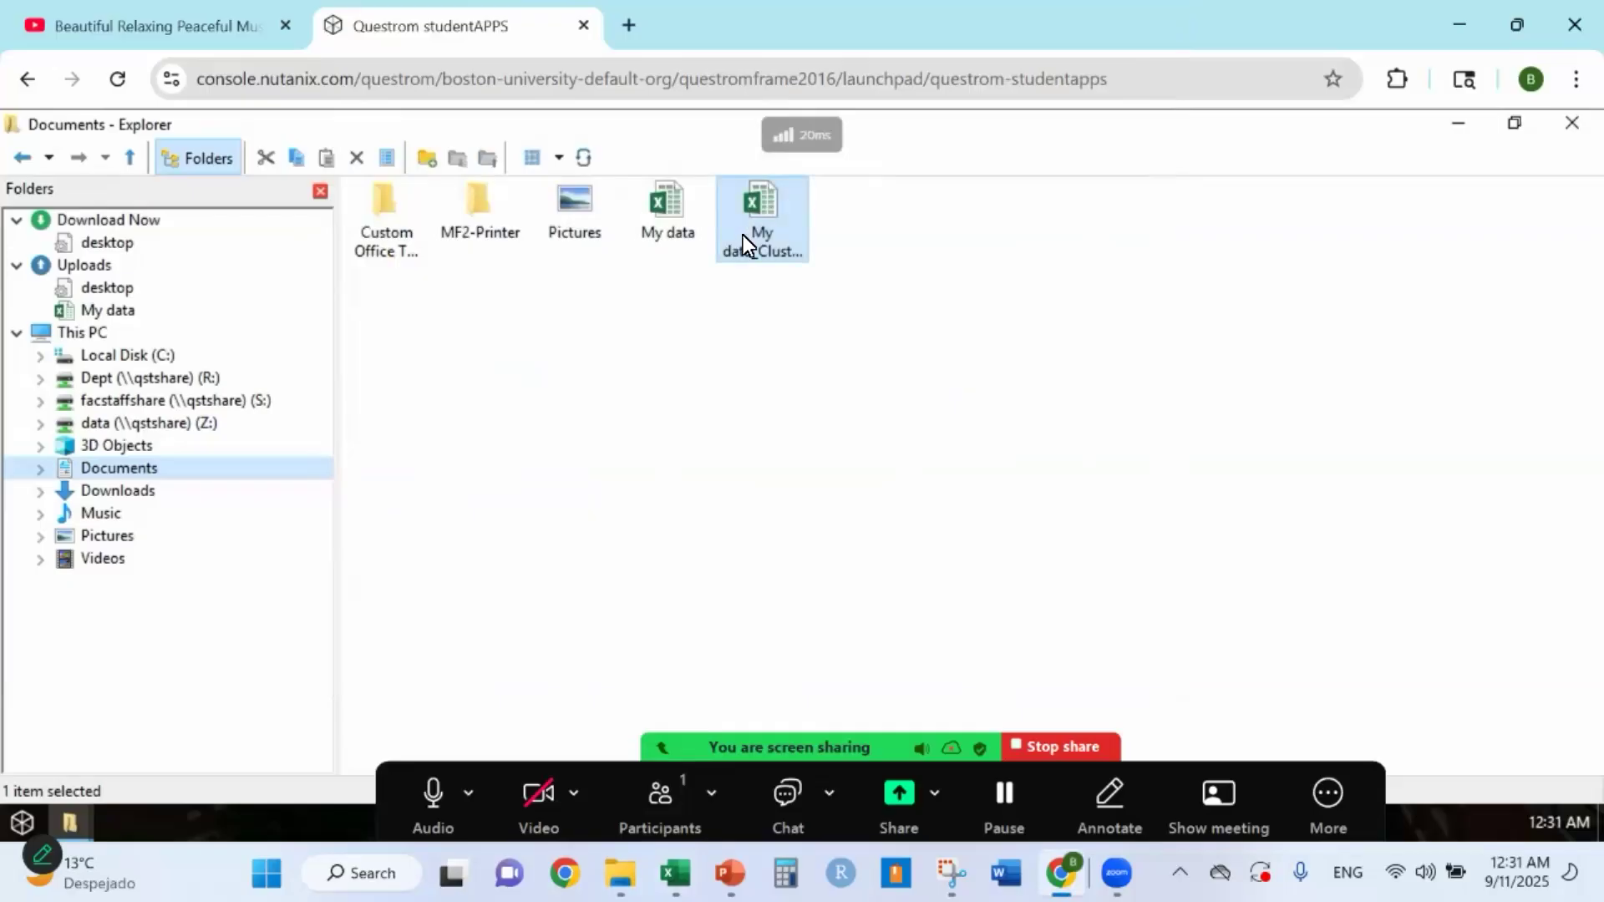
{"action": "left_click_drag", "start_coordinate": [434, 333], "coordinate": [239, 237]}
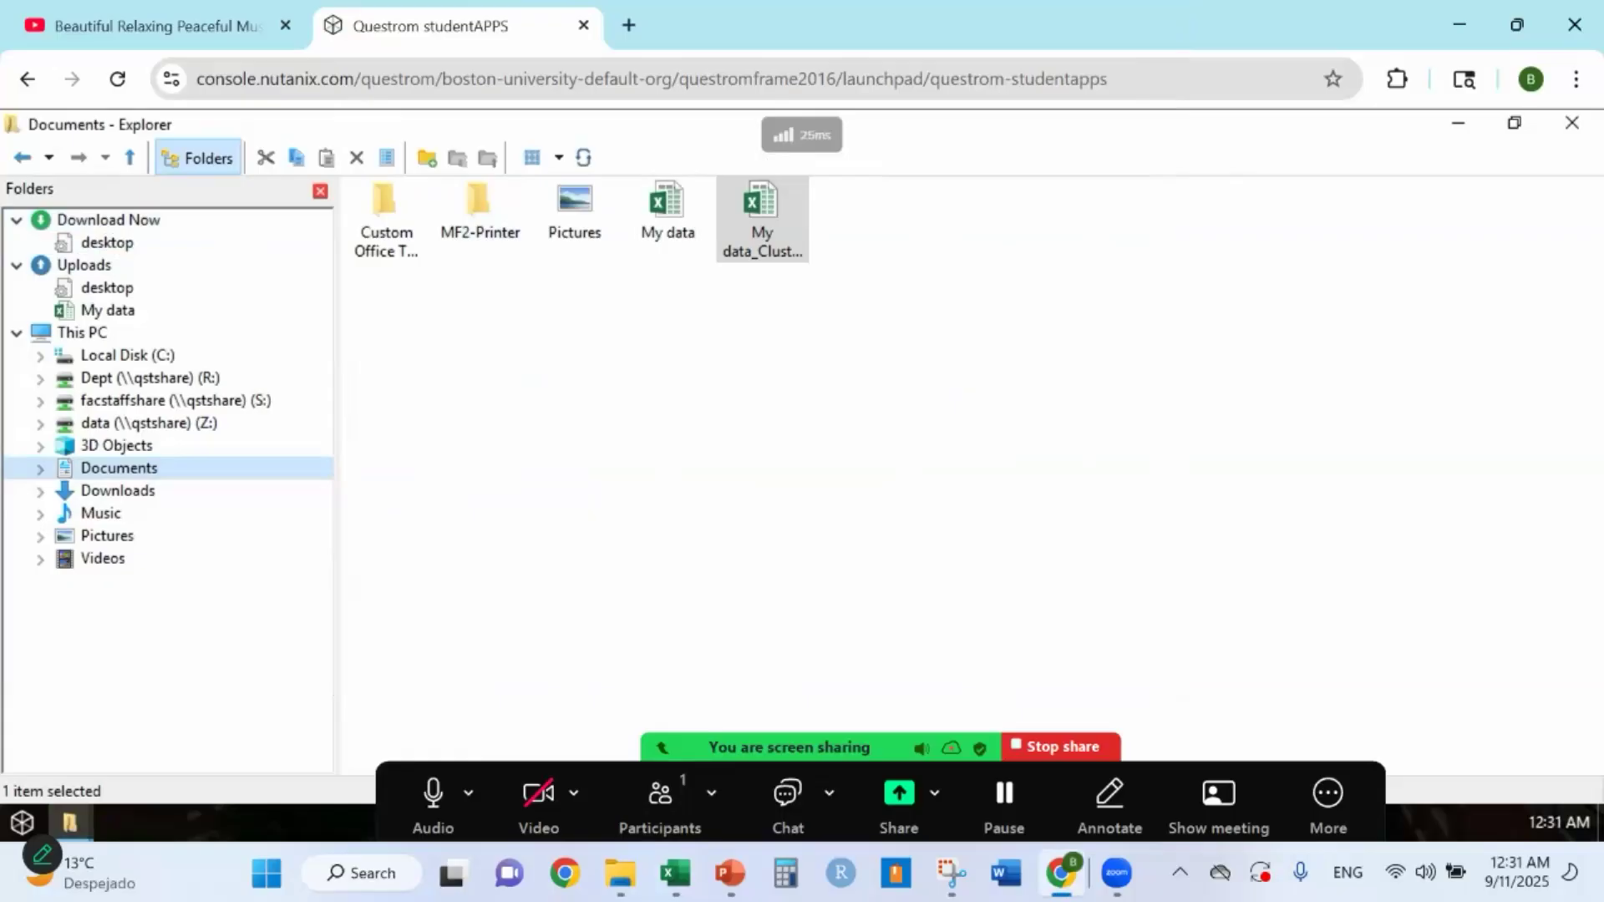
{"action": "left_click", "coordinate": [620, 873]}
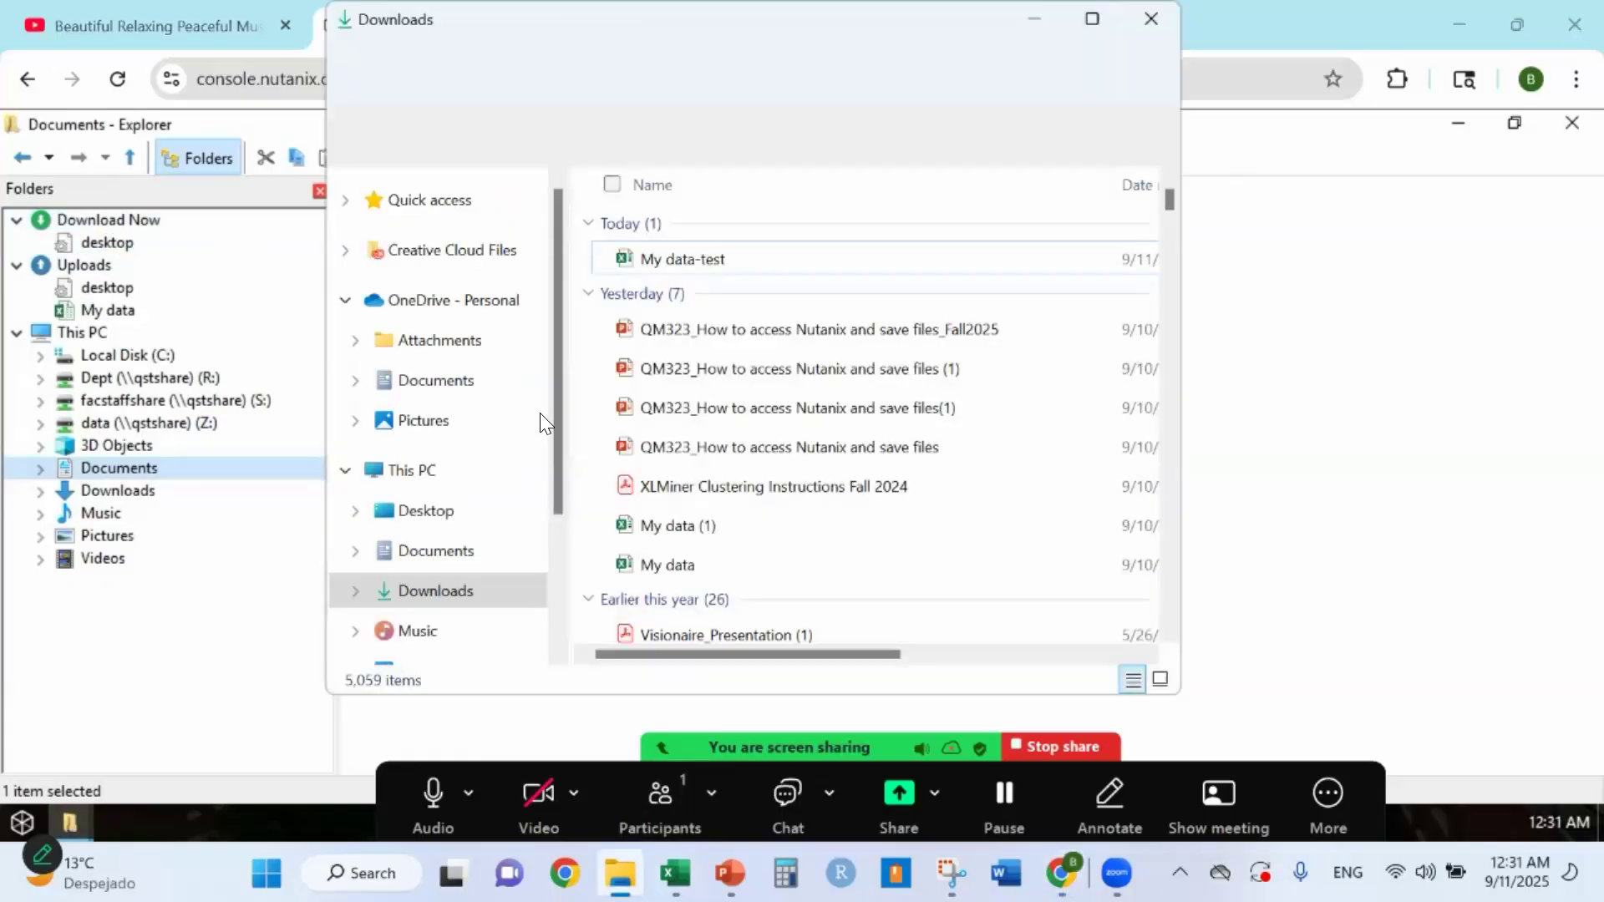
{"action": "left_click", "coordinate": [455, 593]}
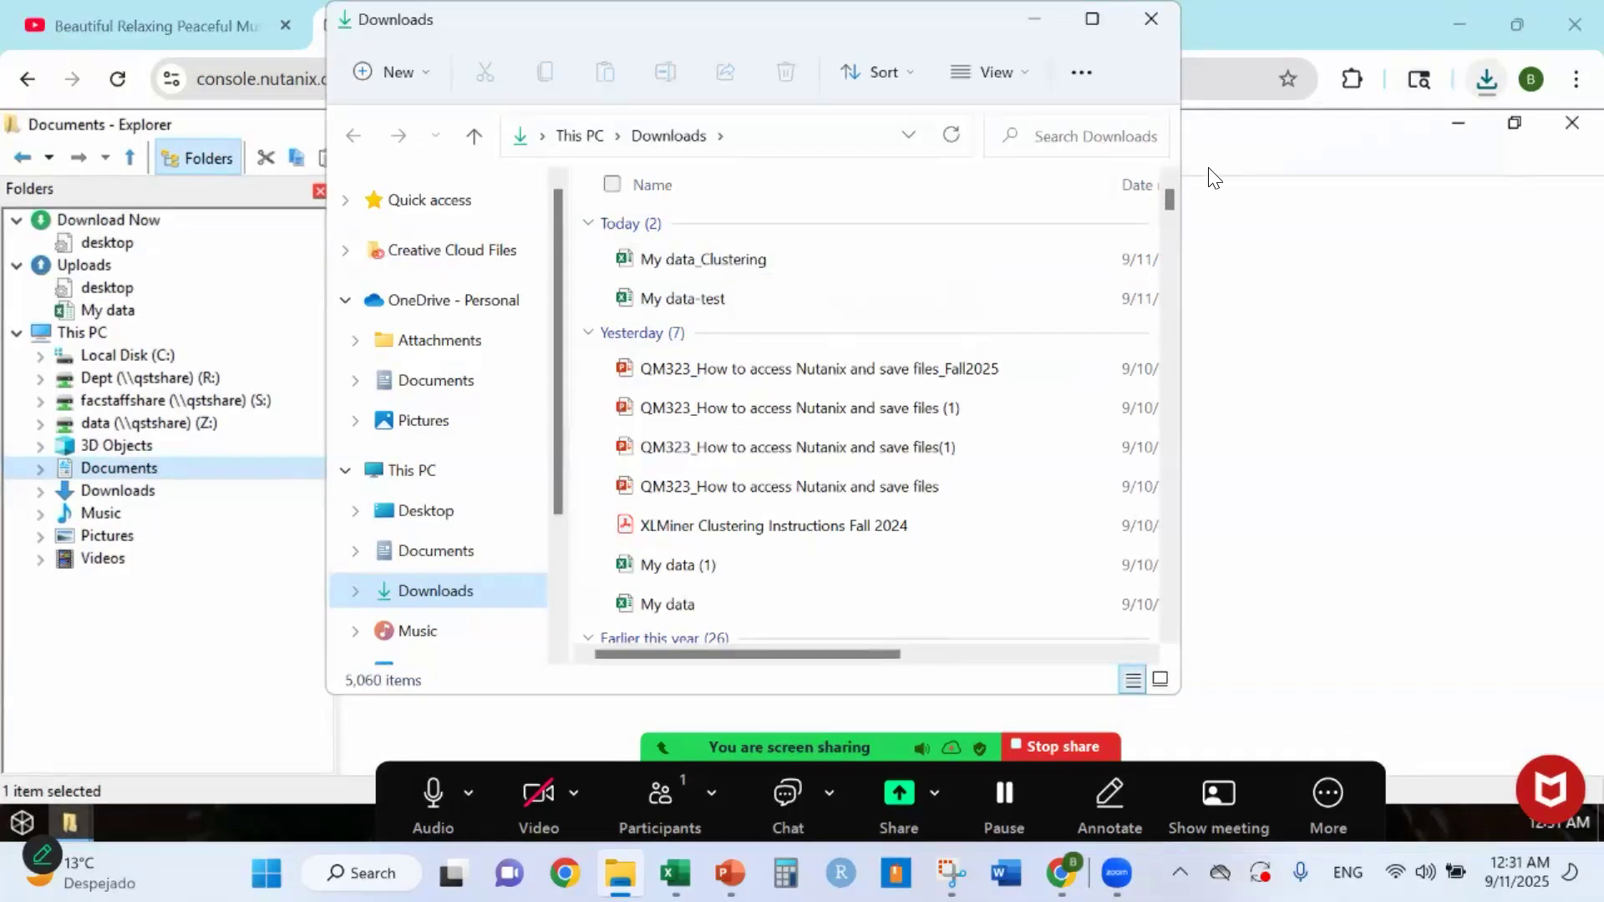
Try to open My data_Clustering.xlsx from the browser's recent download history, then put the local Excel window away
{"action": "left_click", "coordinate": [1213, 200]}
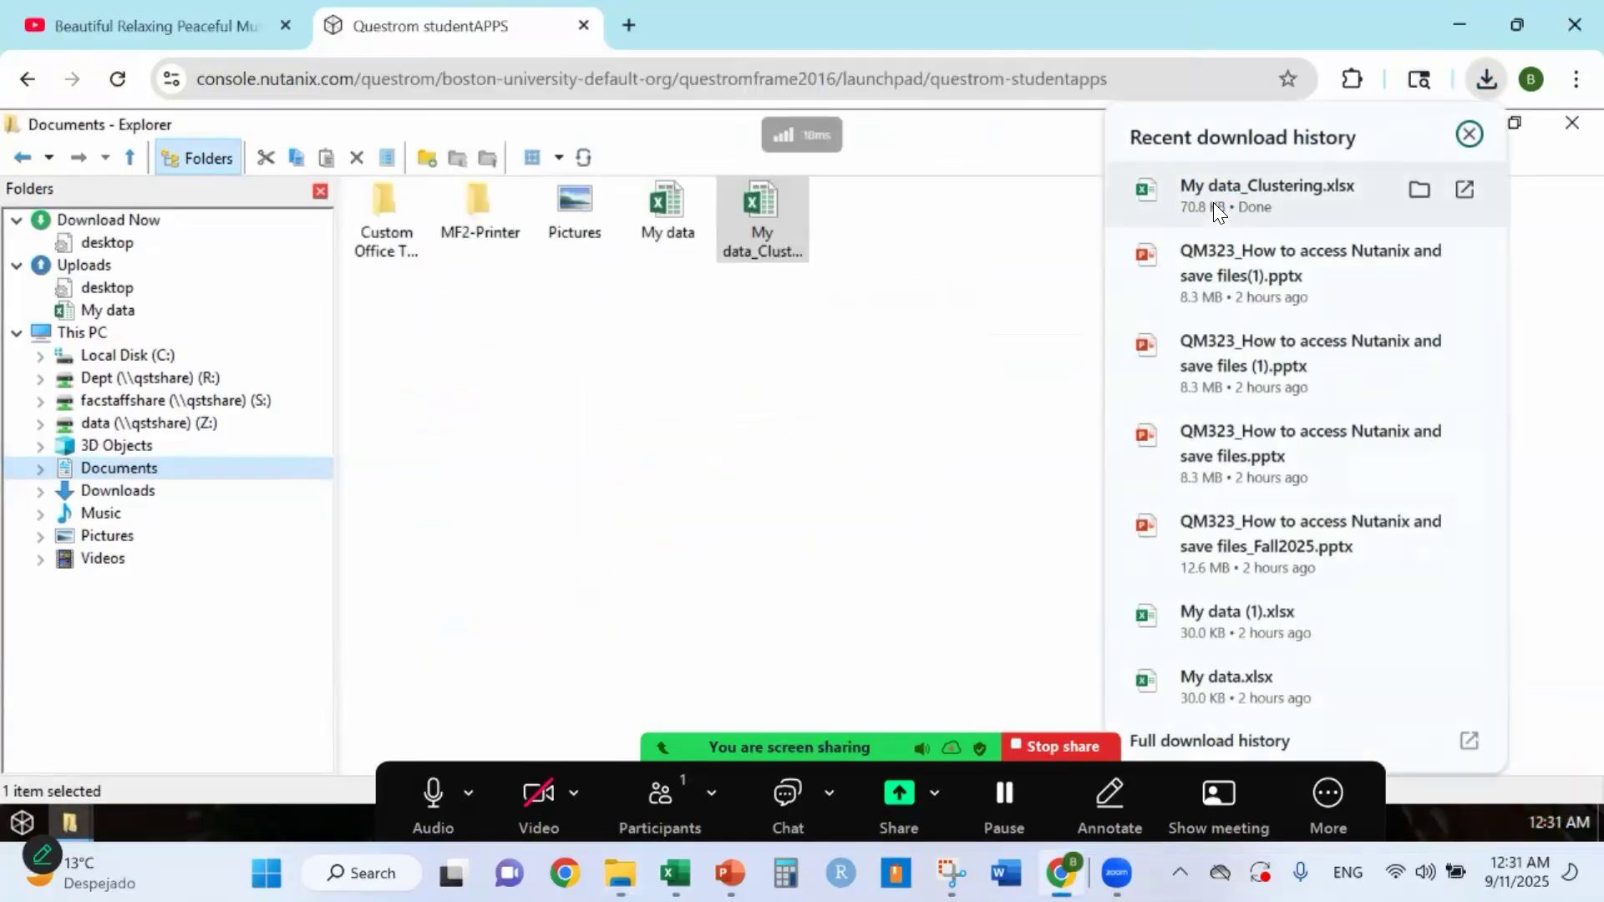
{"action": "left_click", "coordinate": [1214, 203]}
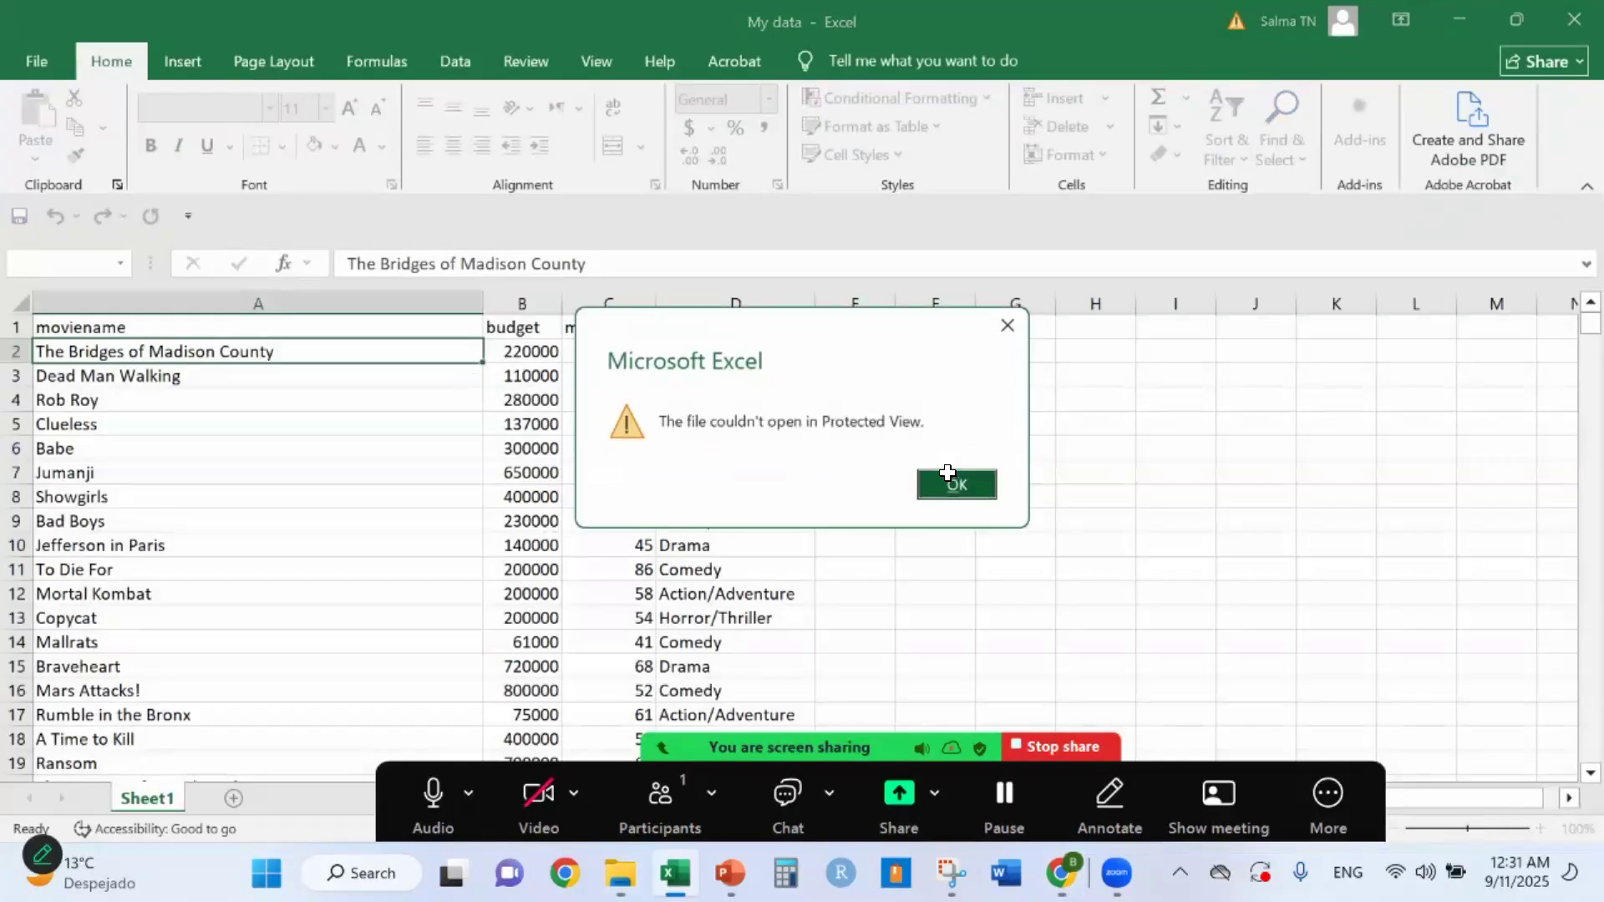
{"action": "key", "text": "Return"}
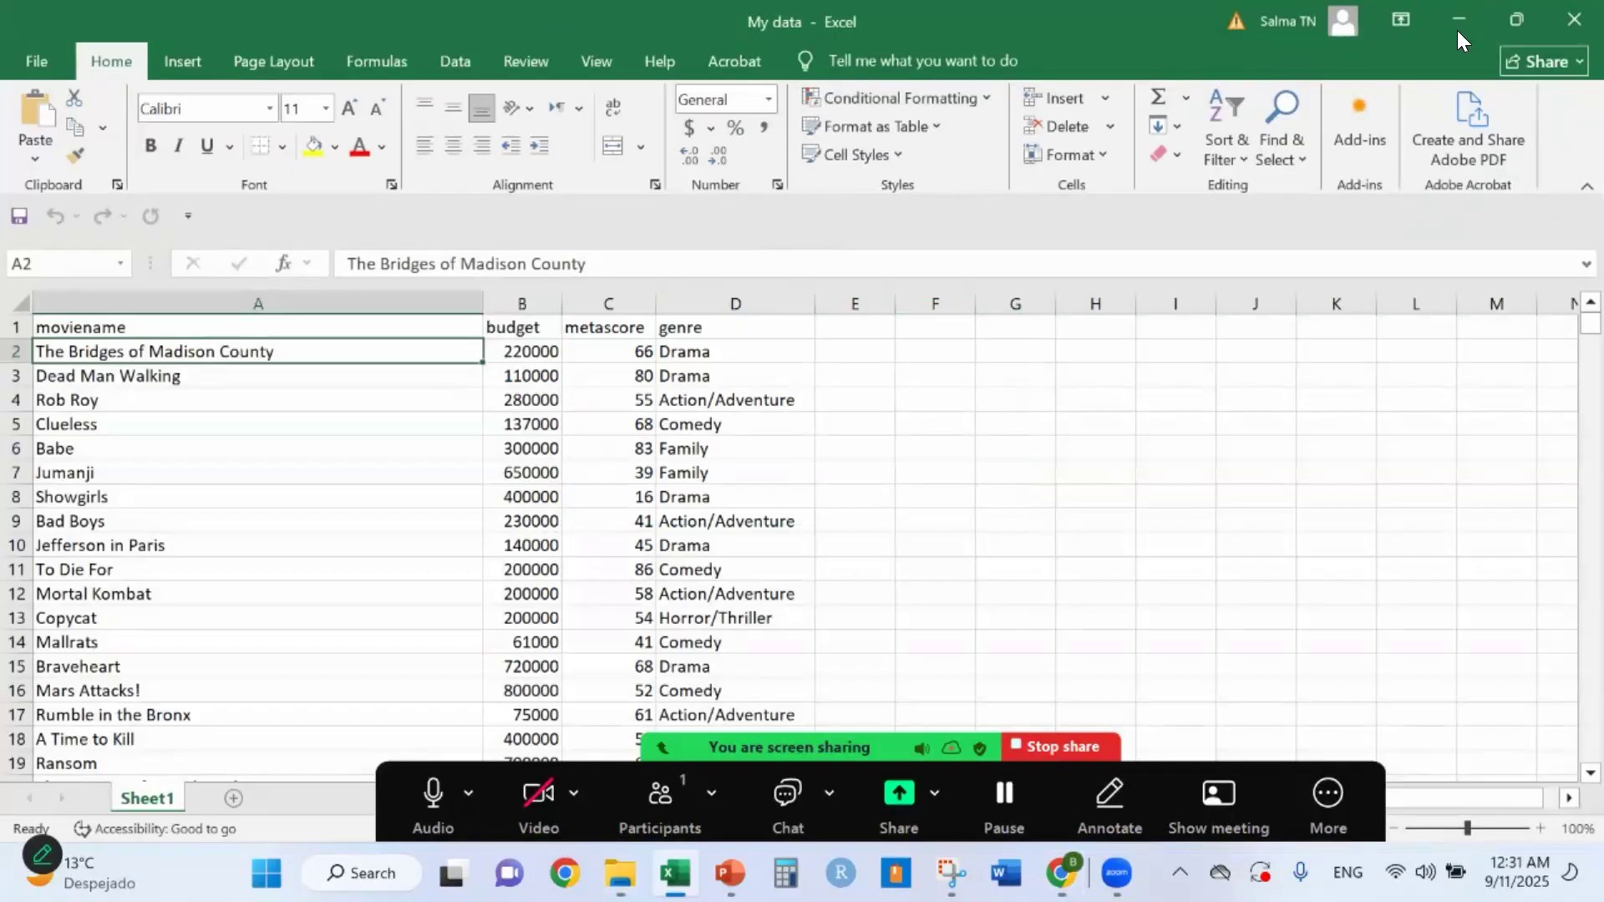
{"action": "left_click", "coordinate": [1459, 20]}
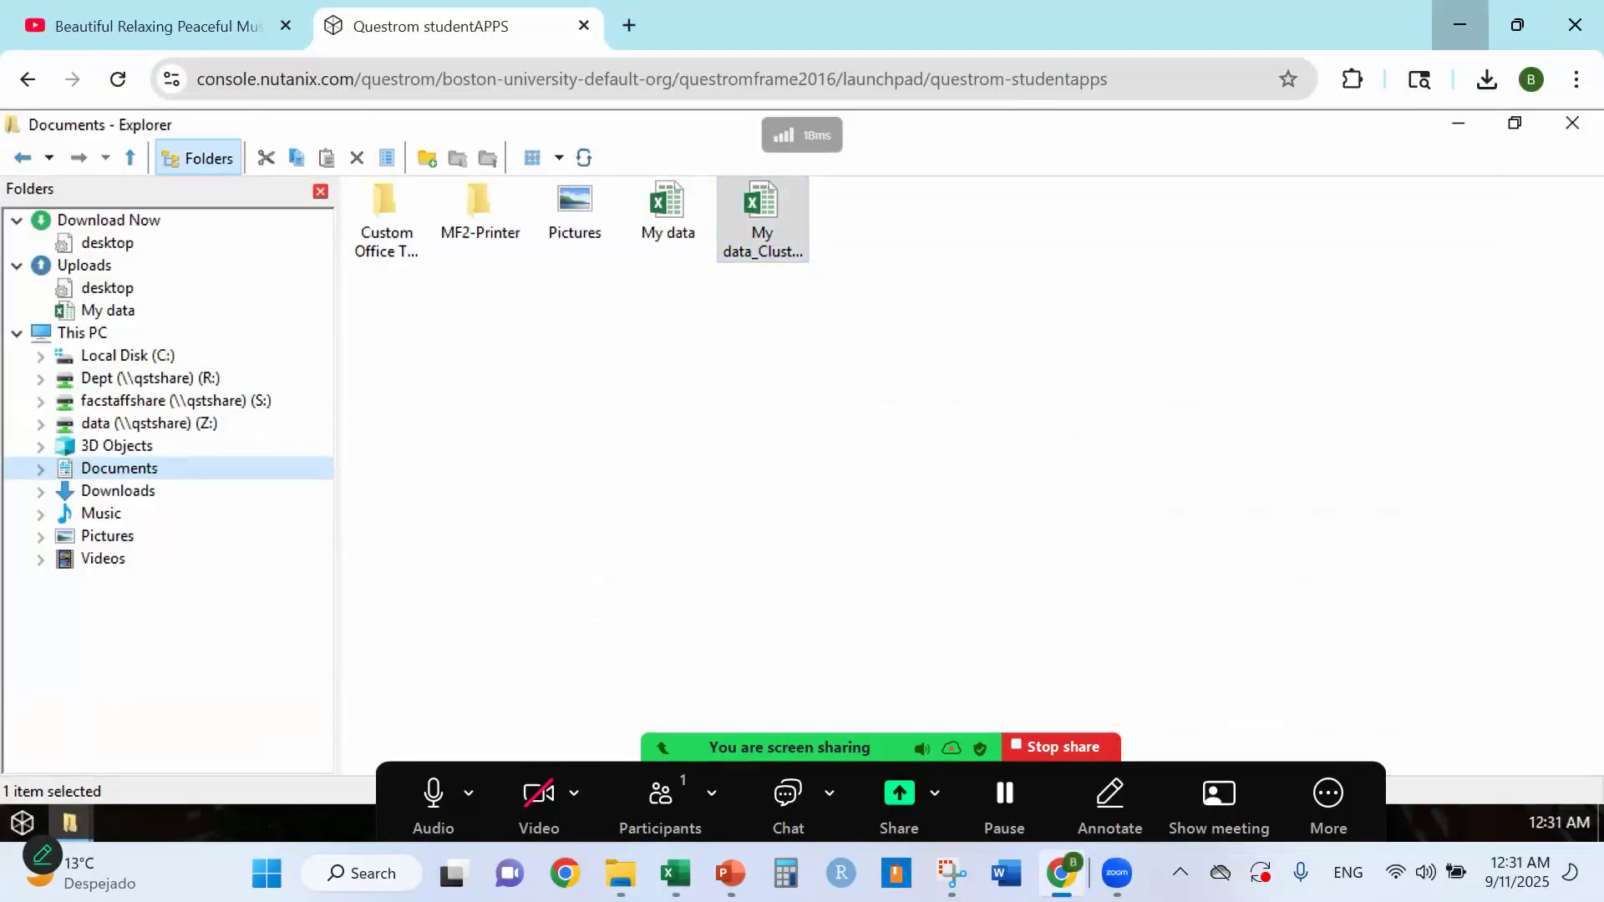
Minimize the browser and open My data_Clustering from the local Downloads folder in Excel
{"action": "left_click", "coordinate": [1459, 25]}
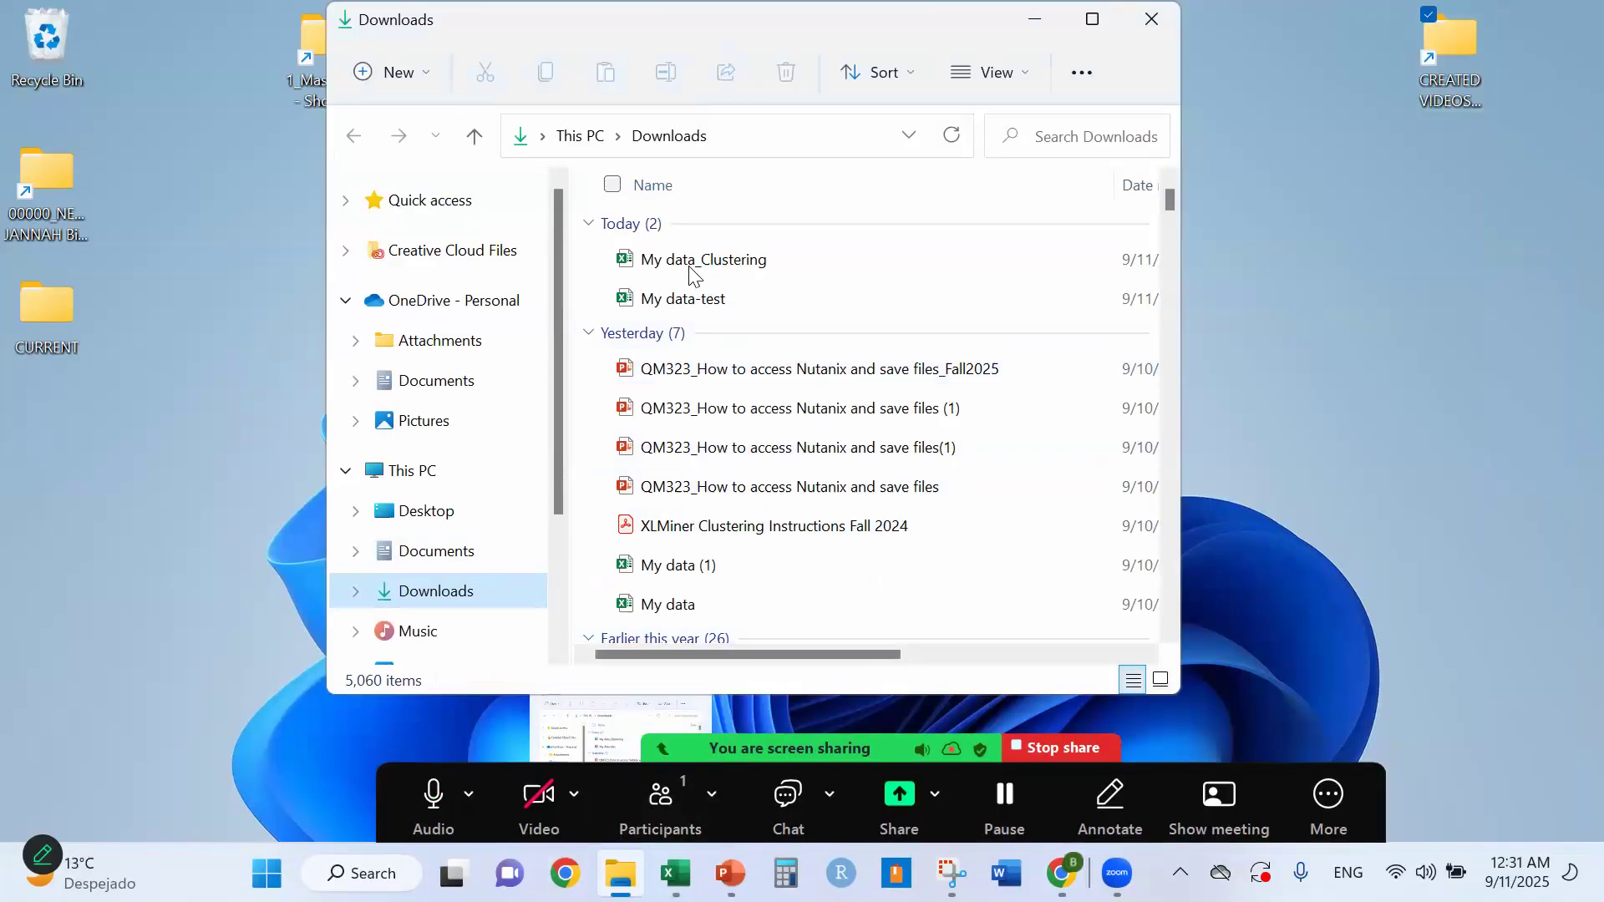
{"action": "double_click", "coordinate": [668, 267]}
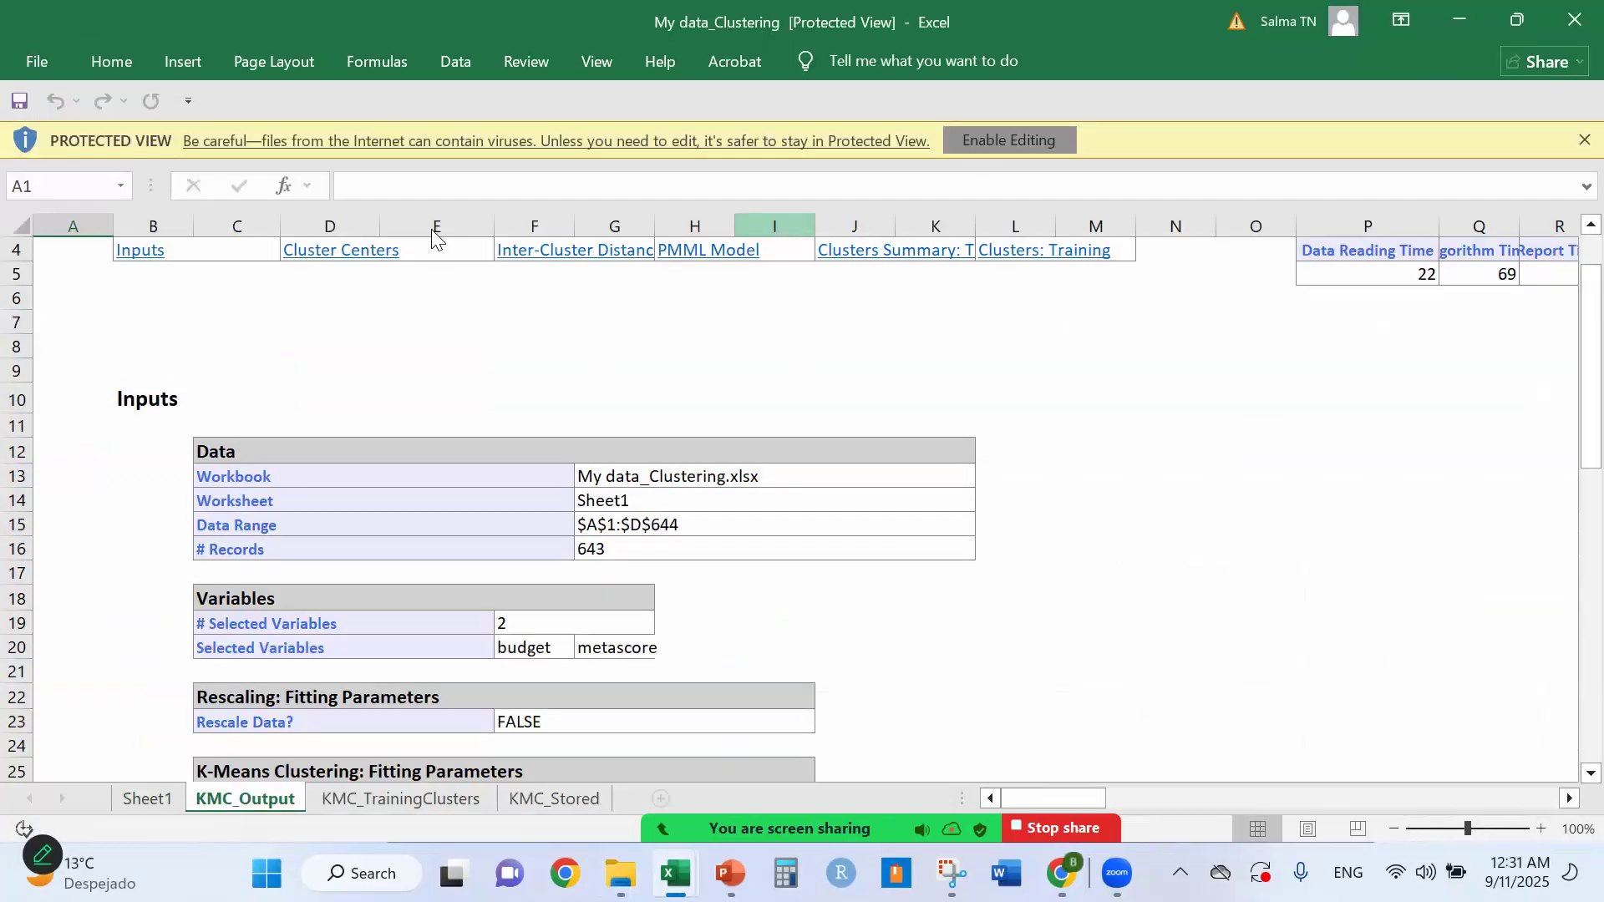
Enable editing and save My data_Clustering as an Excel Workbook in the 1_Update Nutanix & Data Science Excel Add on folder
{"action": "key", "text": "alt+f"}
{"action": "key", "text": "a"}
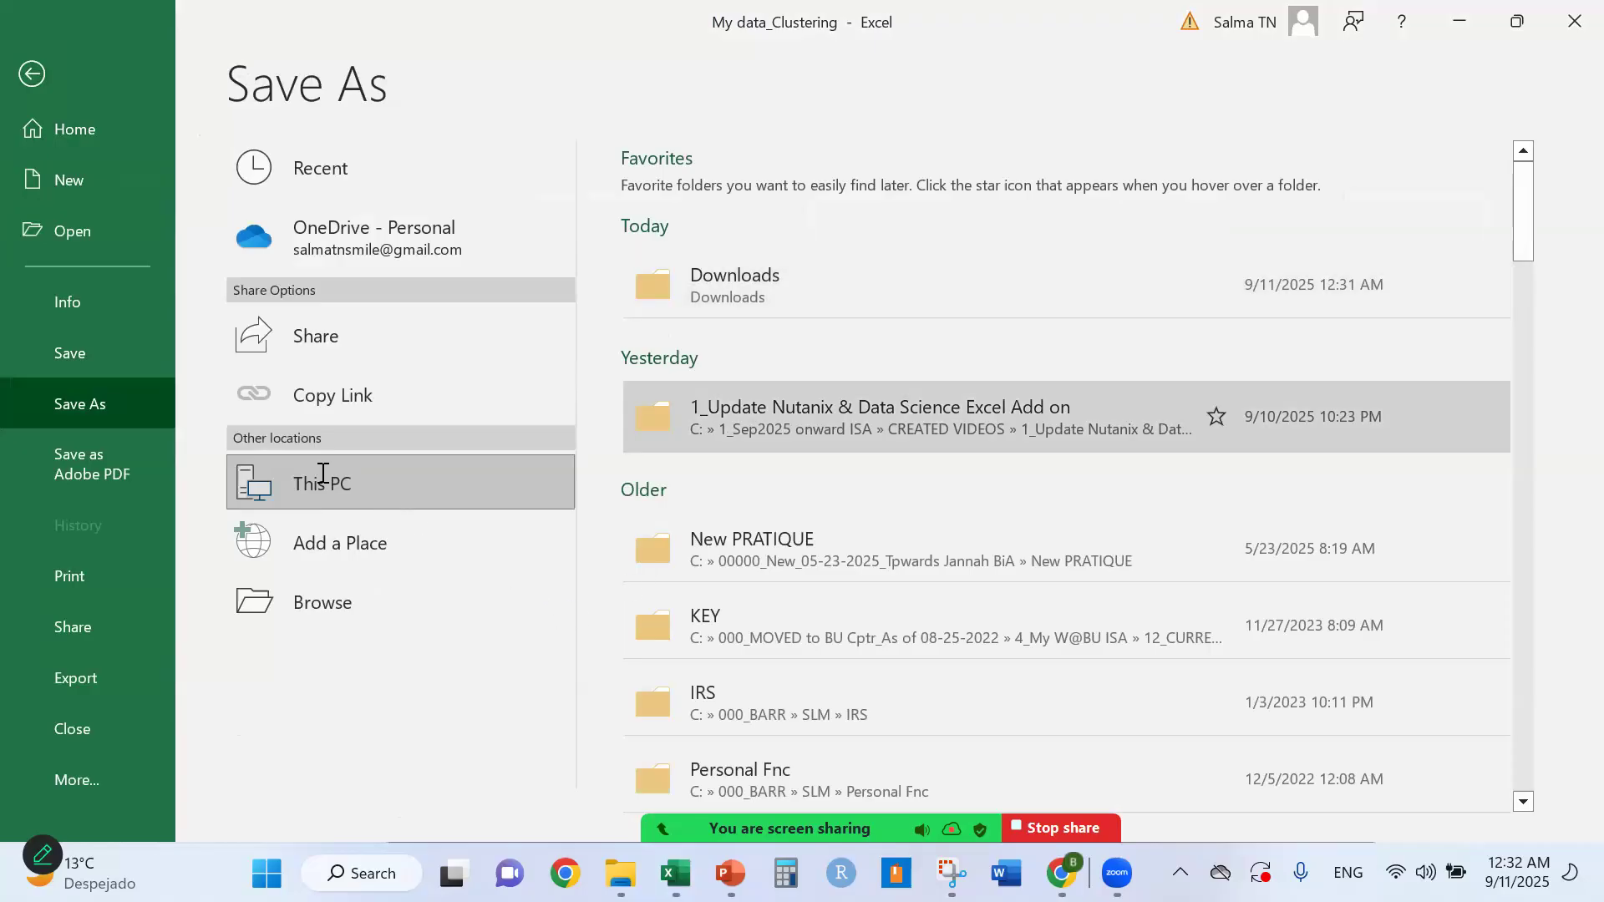
{"action": "key", "text": "o"}
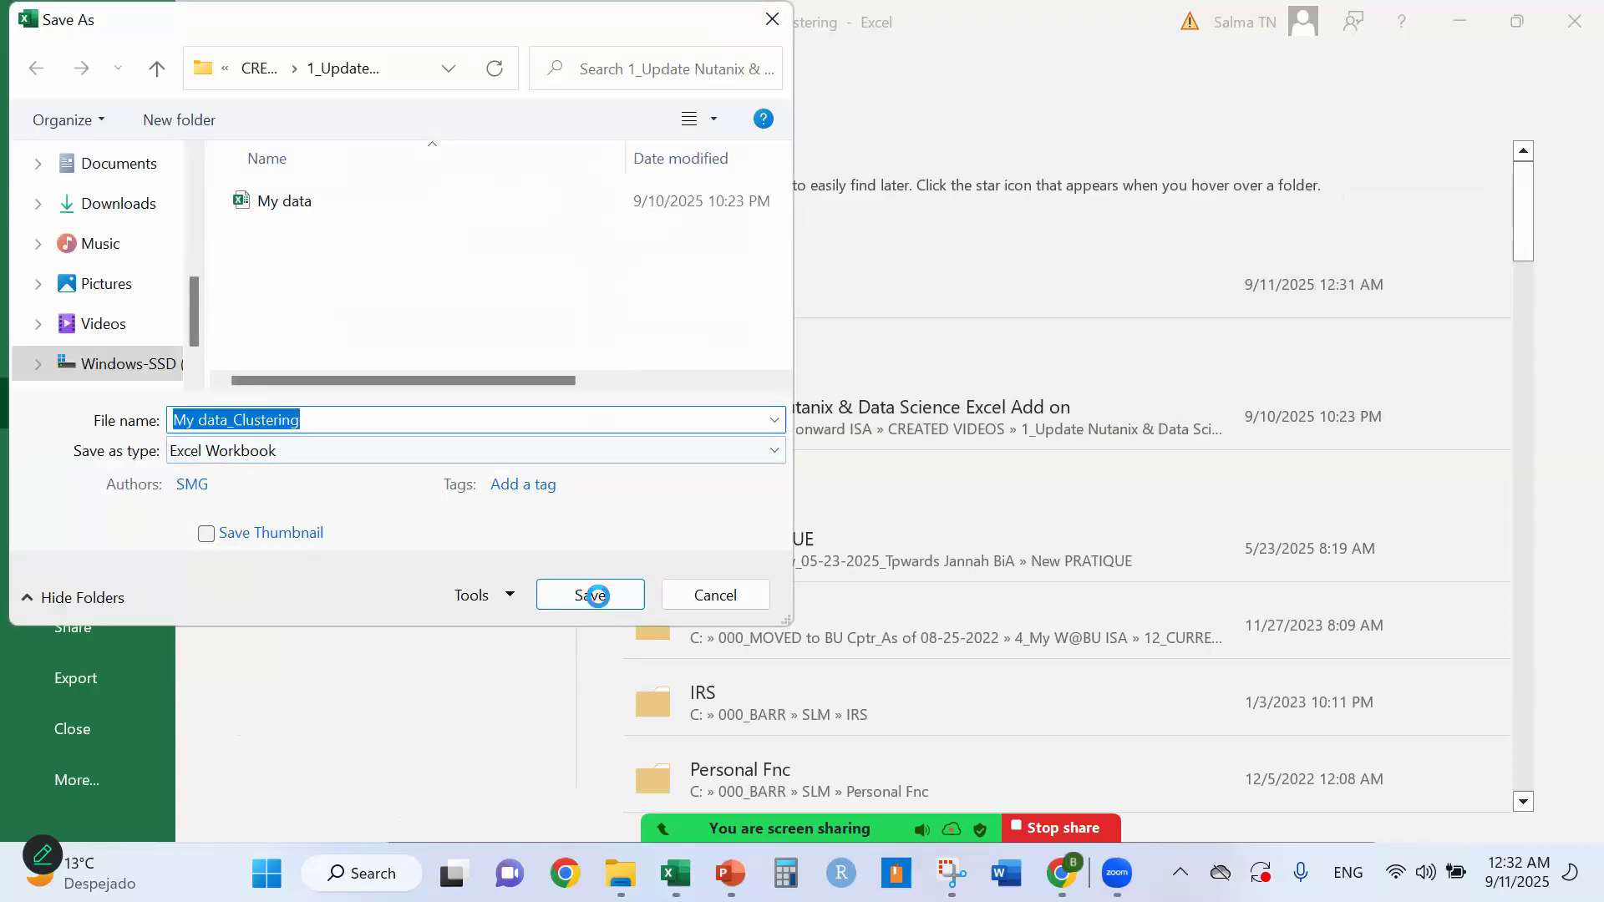